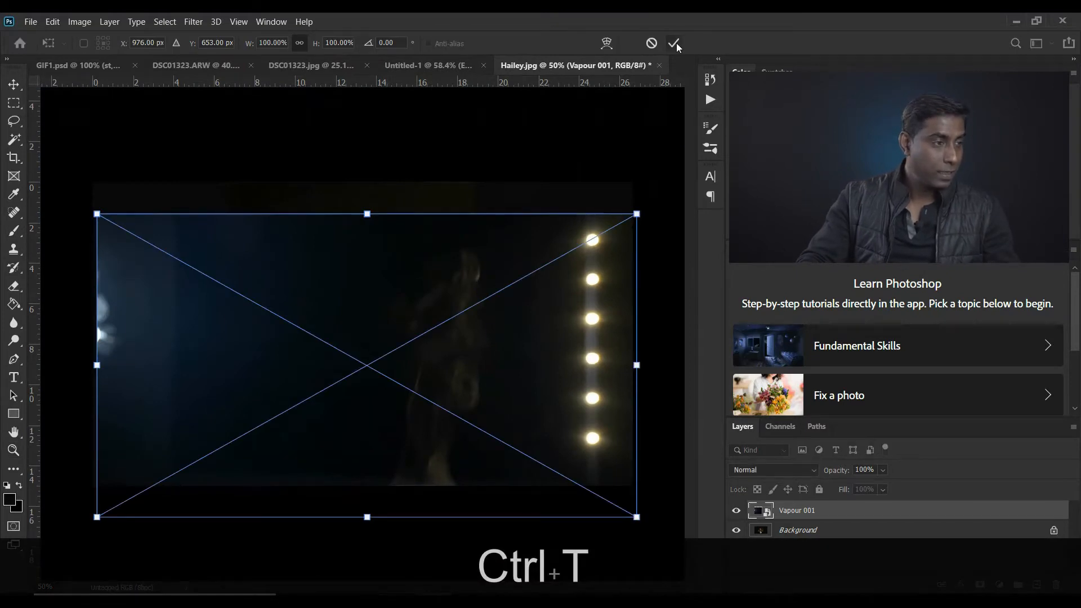
Scale down the Vapour 001 layer proportionally and position it so the clip's cup lines up with the woman's mug
{"action": "left_click_drag", "start_coordinate": [636, 214], "coordinate": [455, 321]}
{"action": "left_click_drag", "start_coordinate": [363, 342], "coordinate": [381, 311]}
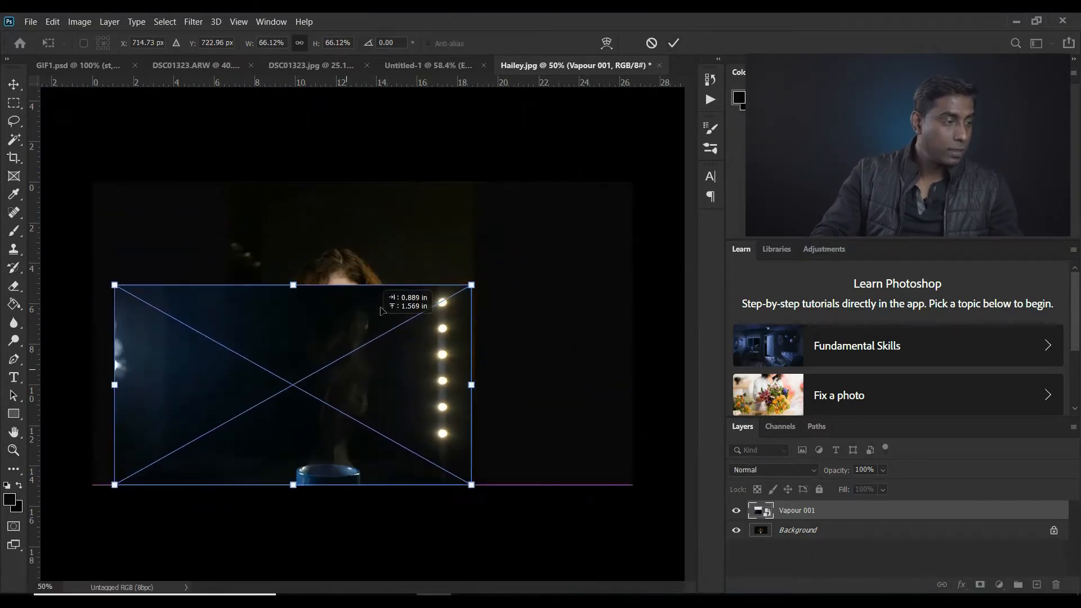
{"action": "left_click_drag", "start_coordinate": [513, 232], "coordinate": [488, 248]}
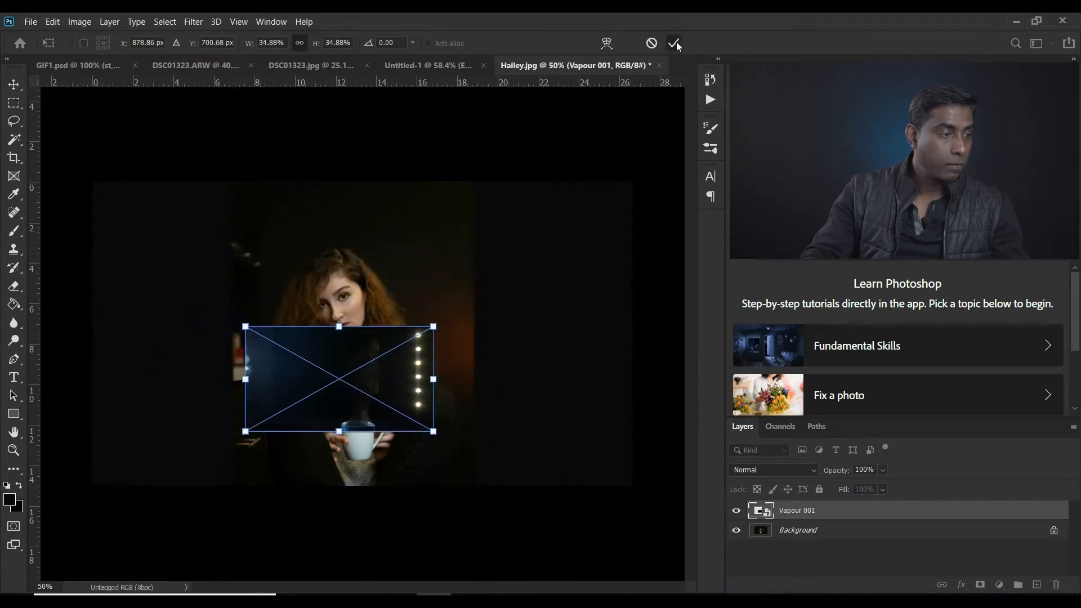
{"action": "left_click", "coordinate": [677, 43]}
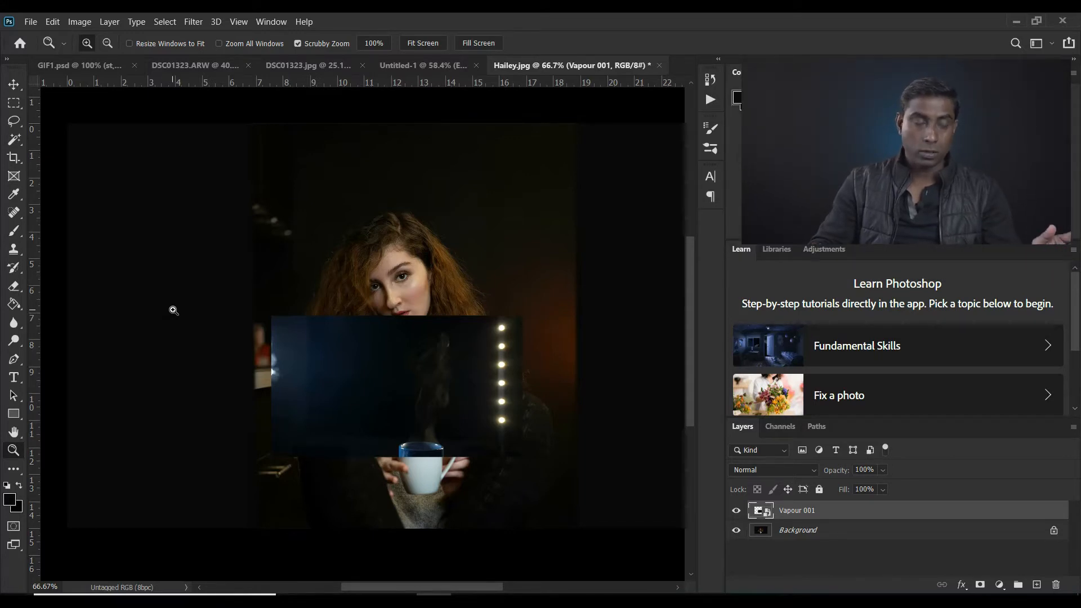
Hide the Vapour 001 layer and place two vertical guides near the side edges of the white mug's rim
{"action": "left_click", "coordinate": [736, 511]}
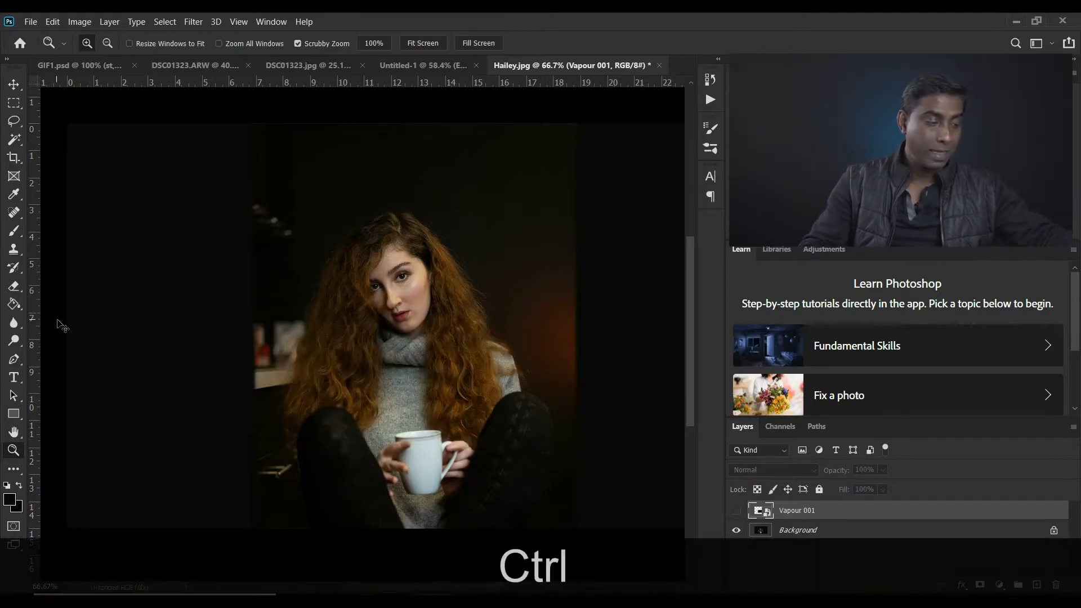
{"action": "key", "text": "ctrl+r"}
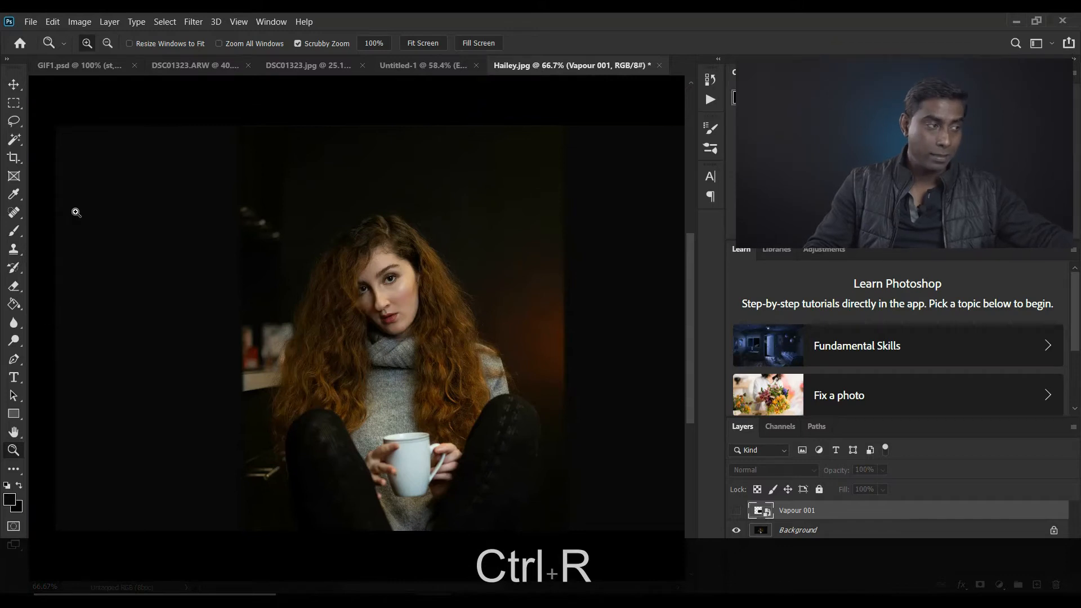
{"action": "key", "text": "ctrl+r"}
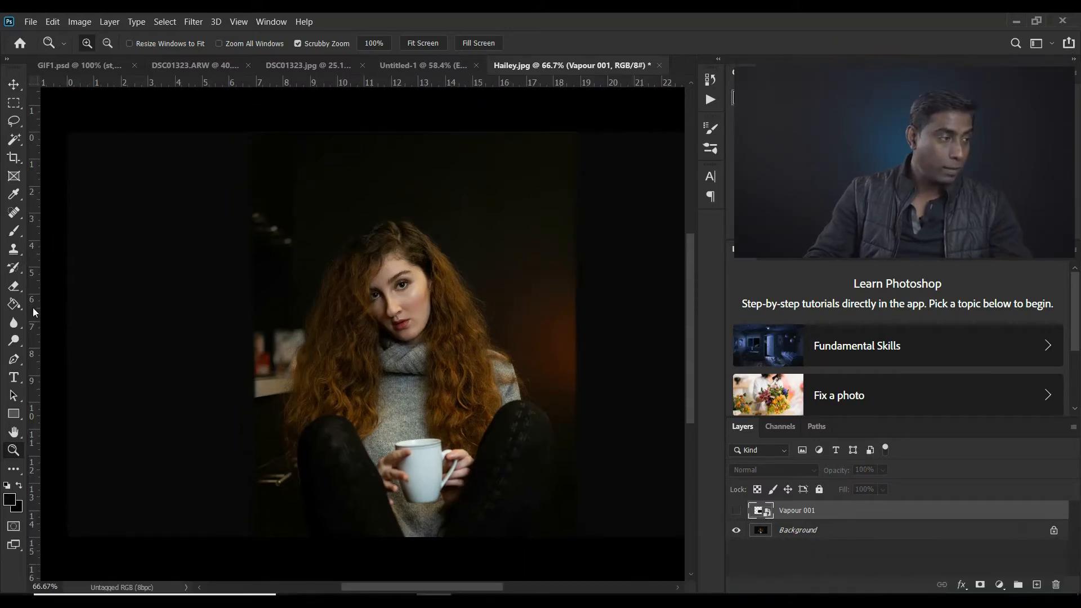
{"action": "left_click_drag", "start_coordinate": [33, 324], "coordinate": [318, 354]}
{"action": "key", "text": "ctrl+plus"}
{"action": "key", "text": "ctrl+plus"}
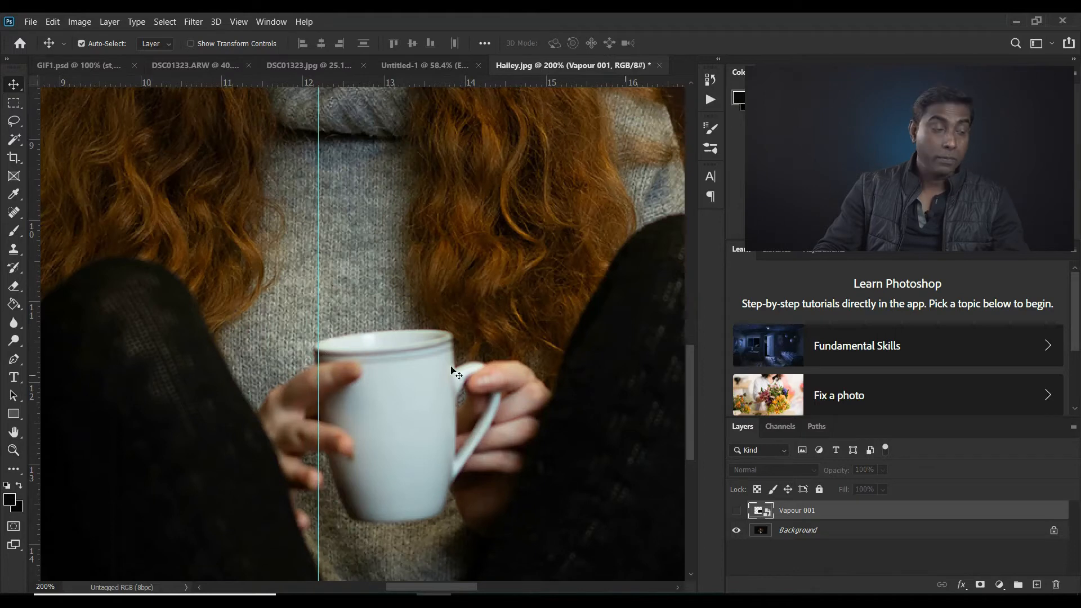
{"action": "left_click_drag", "start_coordinate": [39, 336], "coordinate": [441, 391]}
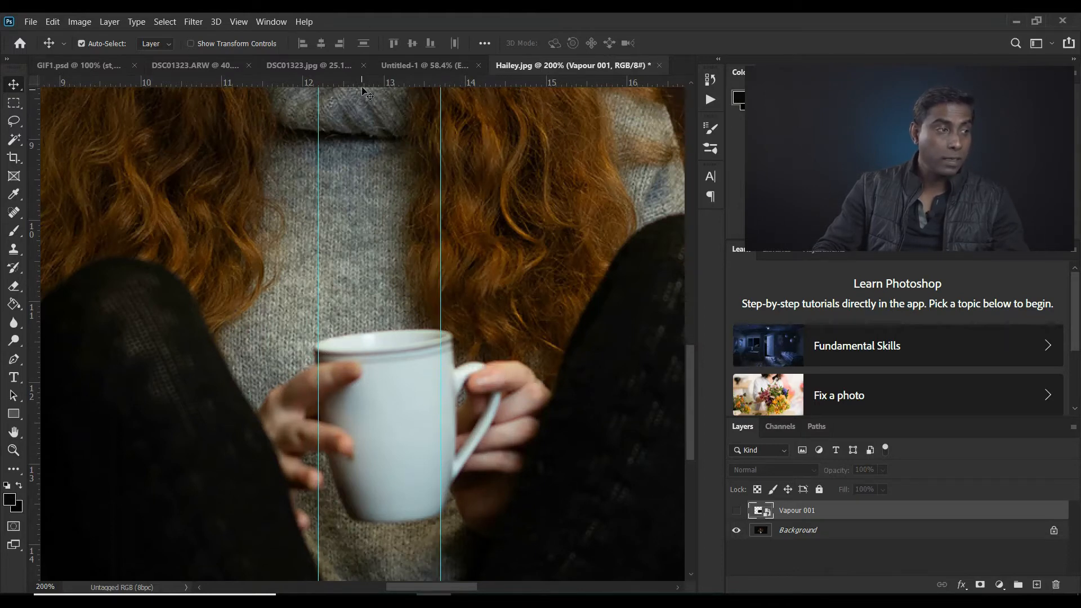
Add two closely spaced horizontal guides across the mug's rim and show the Vapour 001 layer again
{"action": "left_click_drag", "start_coordinate": [363, 84], "coordinate": [369, 349]}
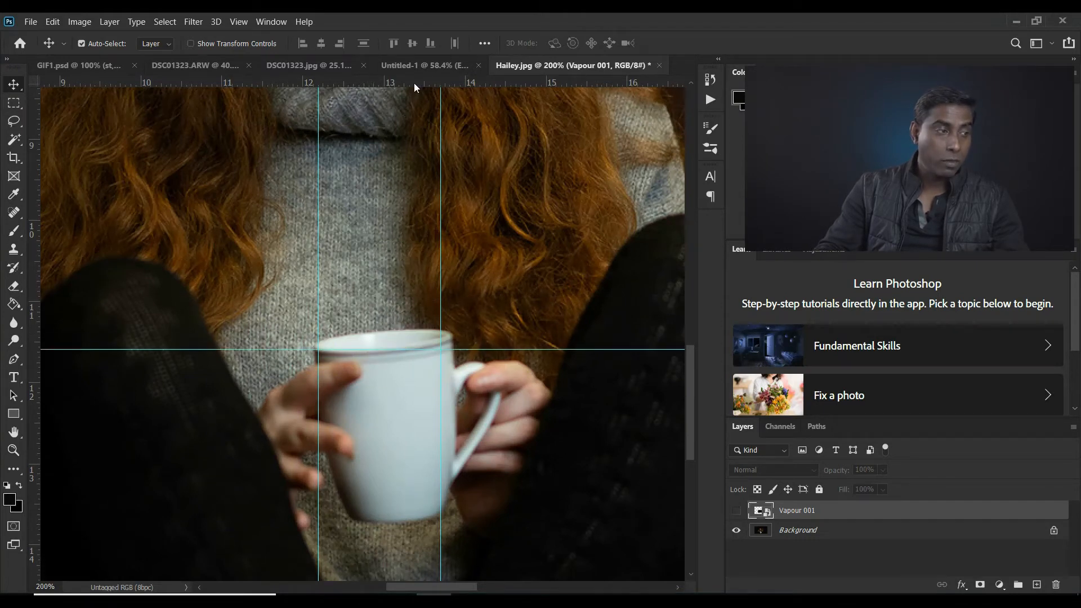
{"action": "left_click_drag", "start_coordinate": [402, 83], "coordinate": [394, 336]}
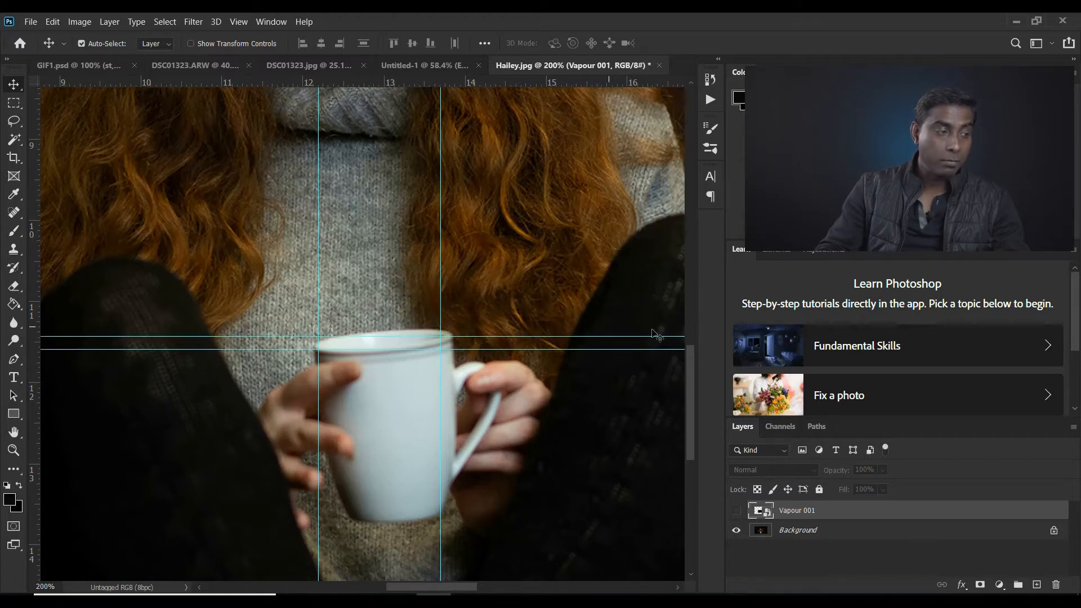
{"action": "left_click", "coordinate": [736, 510]}
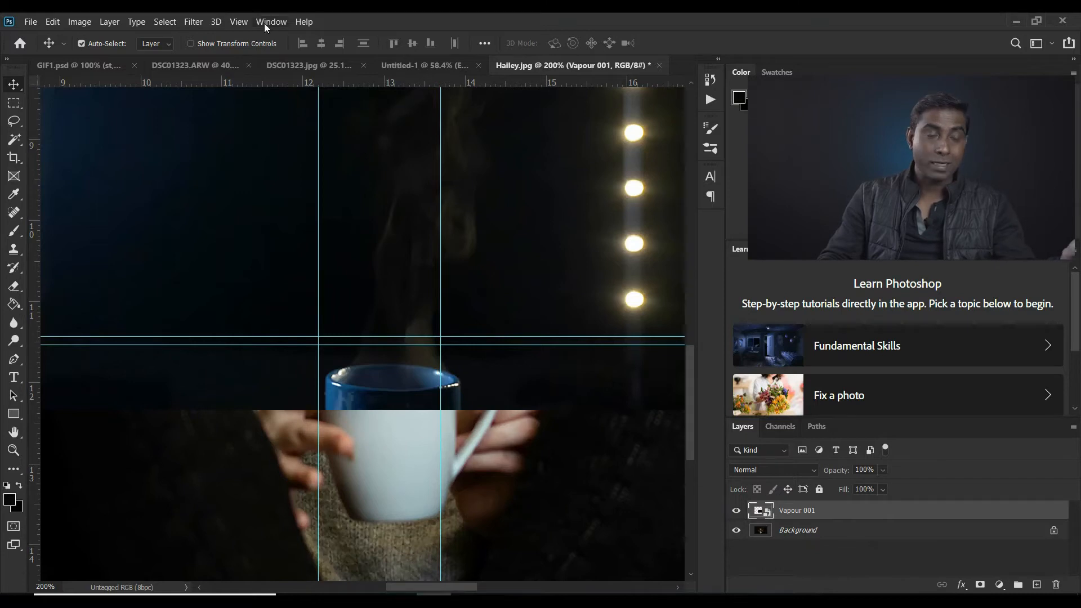
Create a video timeline for the document and preview the vapour clip's playback
{"action": "left_click", "coordinate": [263, 22]}
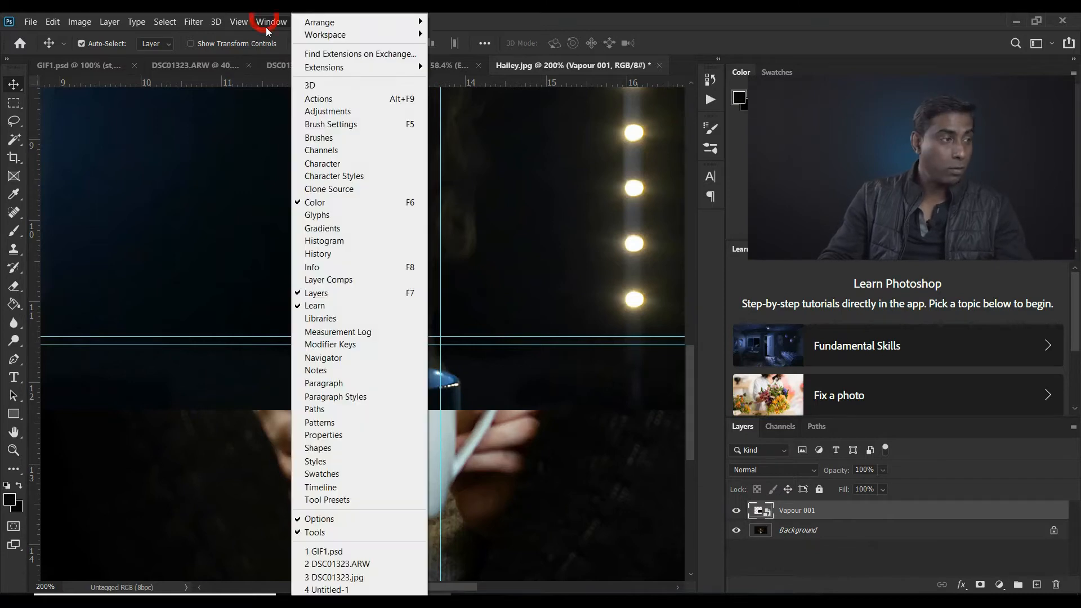
{"action": "left_click", "coordinate": [331, 487]}
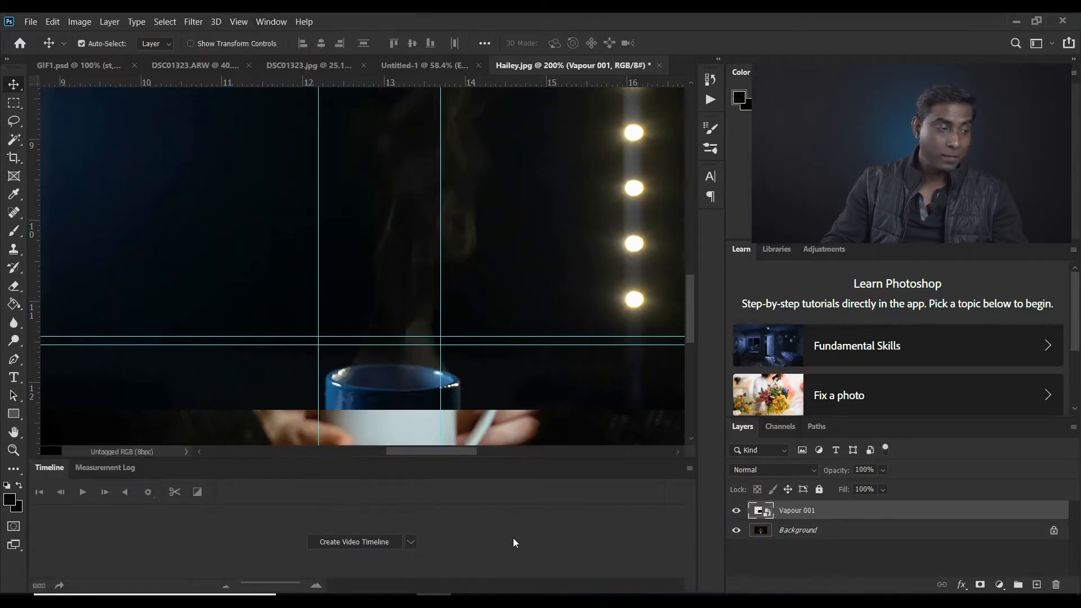
{"action": "left_click", "coordinate": [356, 542]}
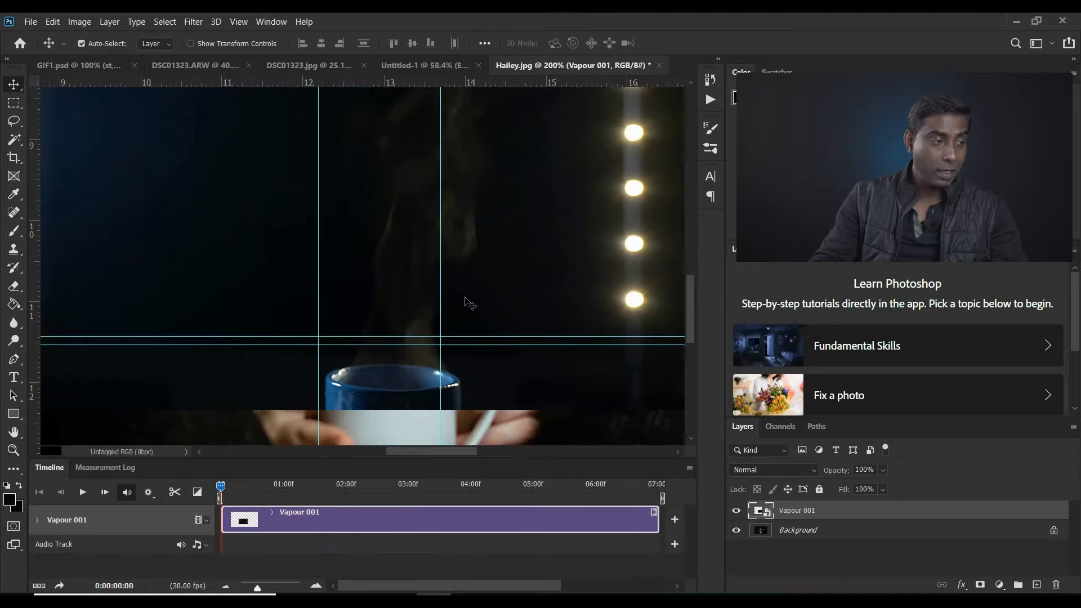
{"action": "left_click", "coordinate": [82, 493]}
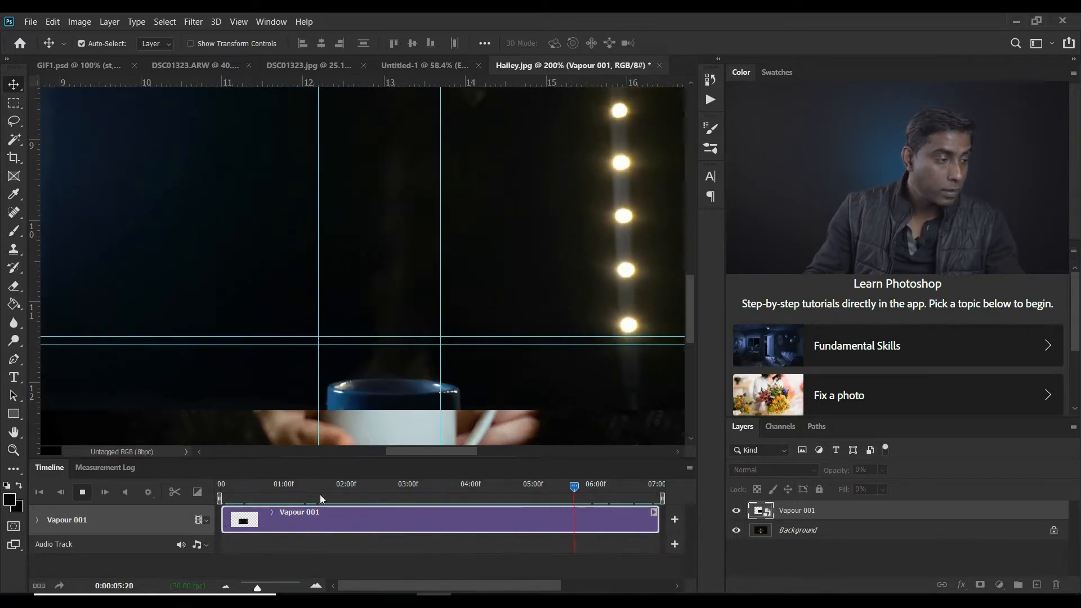
{"action": "left_click", "coordinate": [82, 493]}
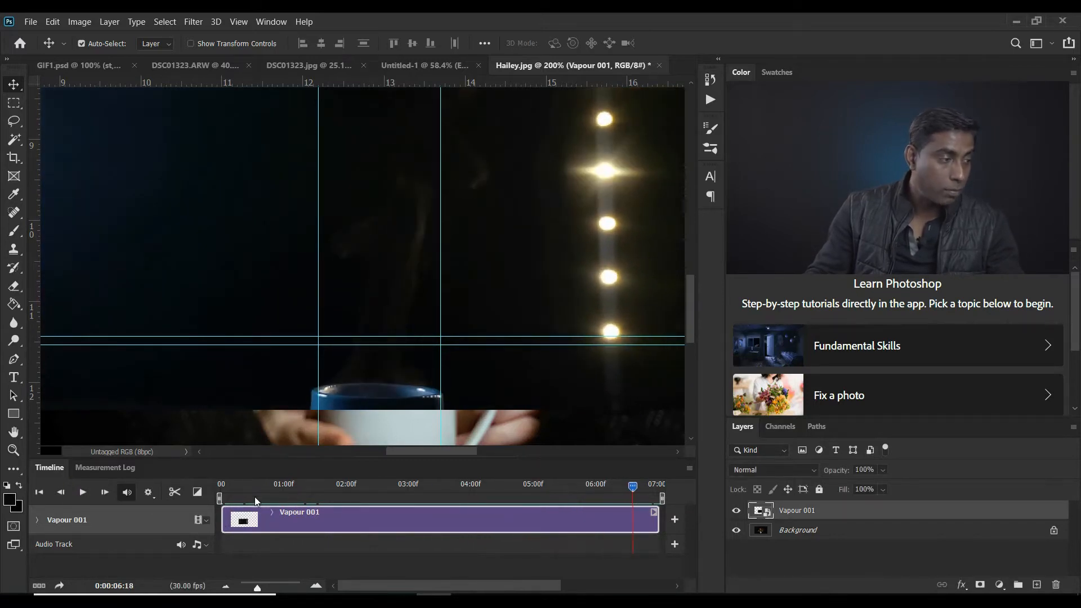
Trim the Vapour 001 clip to the section from about 02:26 to 06:08 and move it to the timeline's start
{"action": "left_click_drag", "start_coordinate": [632, 494], "coordinate": [403, 502]}
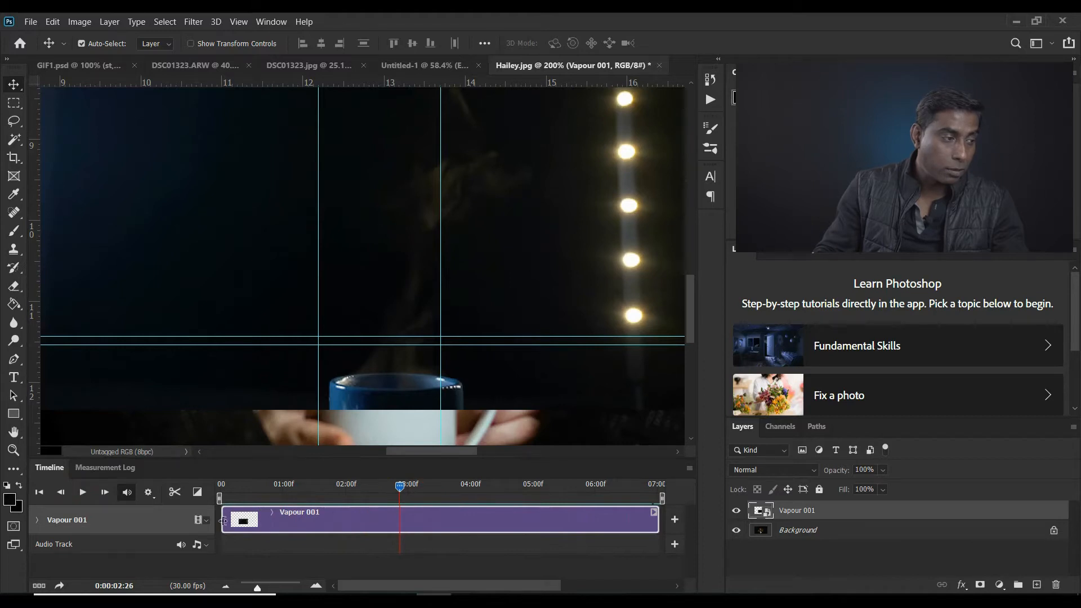
{"action": "left_click_drag", "start_coordinate": [223, 520], "coordinate": [302, 520]}
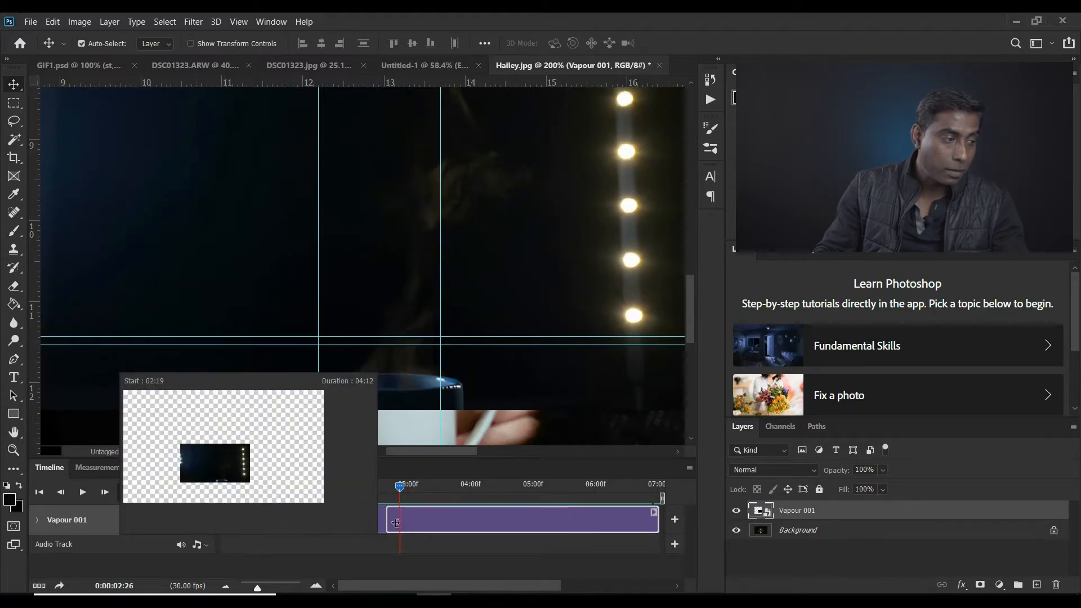
{"action": "left_click_drag", "start_coordinate": [399, 522], "coordinate": [612, 511]}
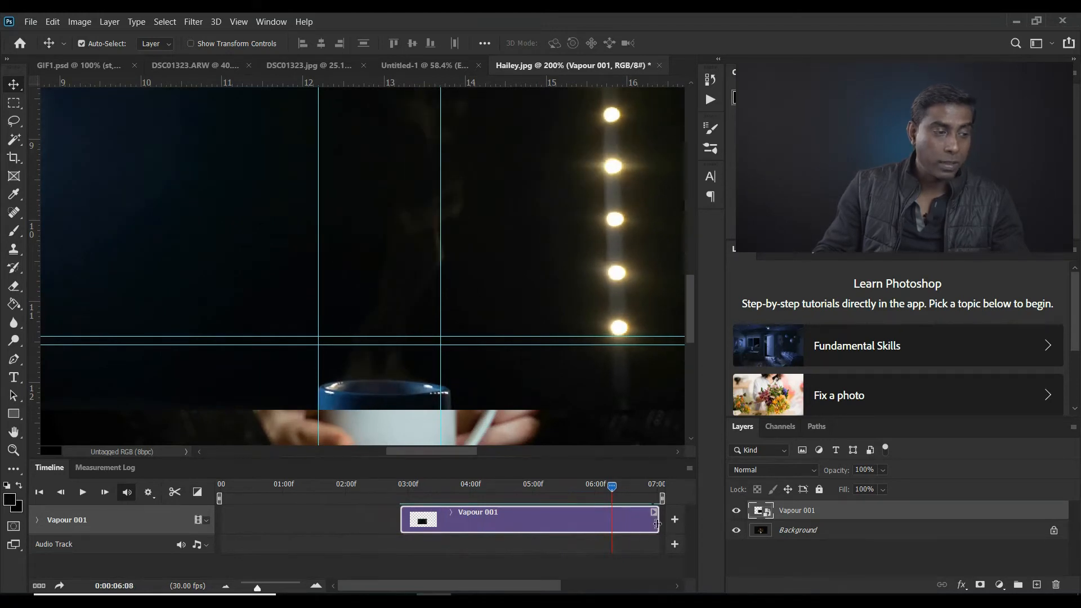
{"action": "left_click_drag", "start_coordinate": [660, 527], "coordinate": [611, 526]}
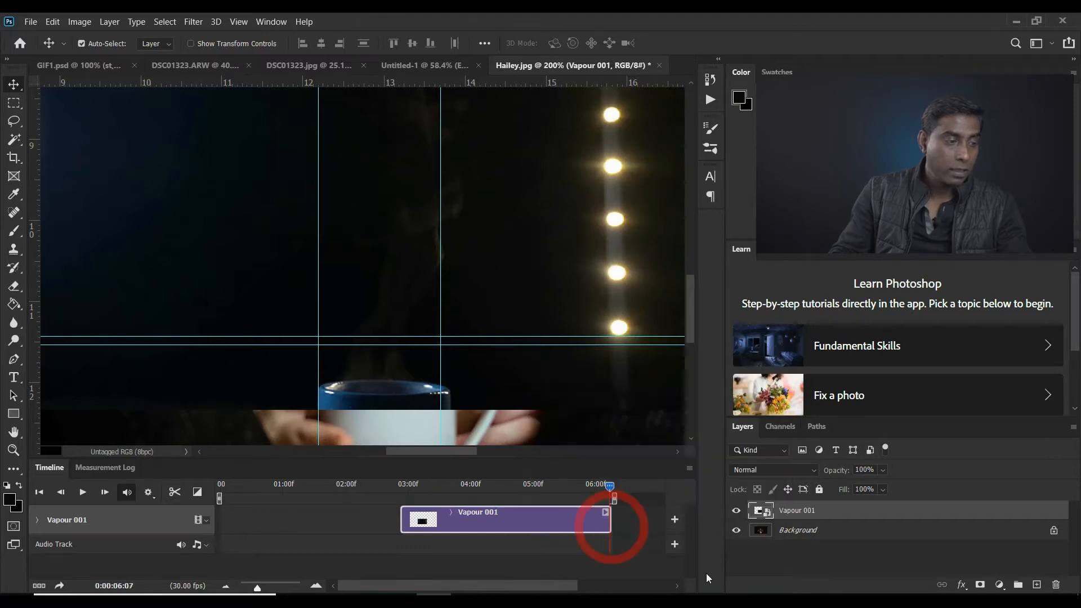
{"action": "left_click_drag", "start_coordinate": [479, 523], "coordinate": [308, 524]}
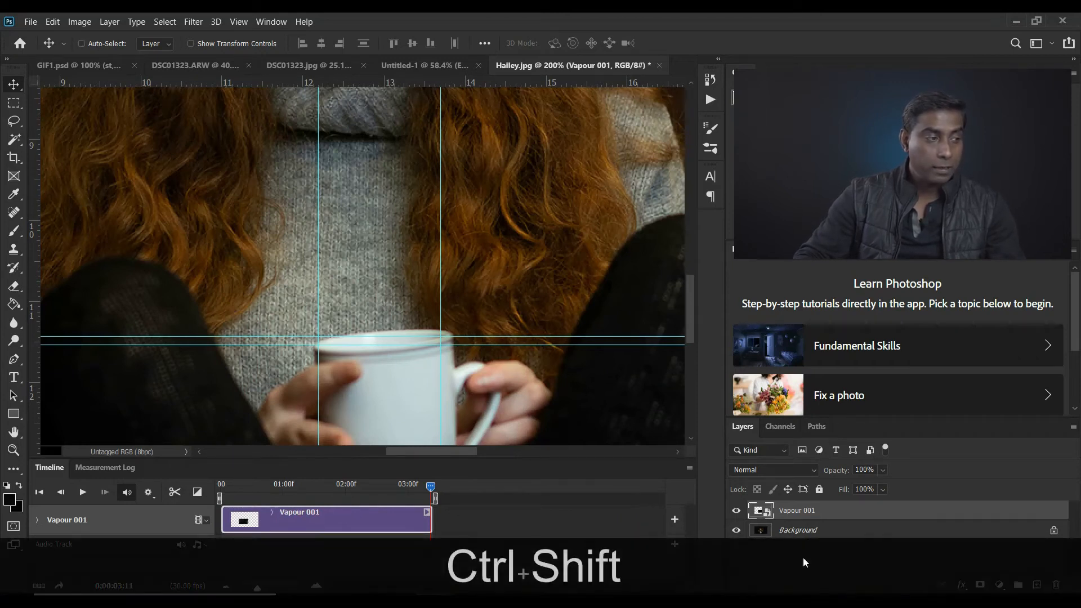
{"action": "key", "text": "ctrl+shift+F11"}
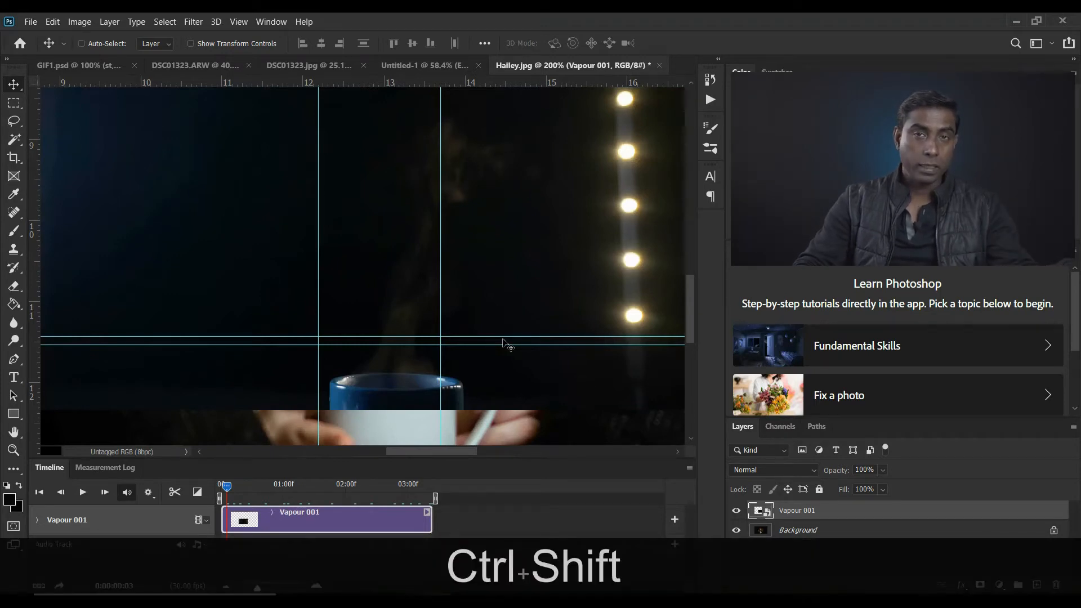
{"action": "key", "text": "ctrl+shift+F11"}
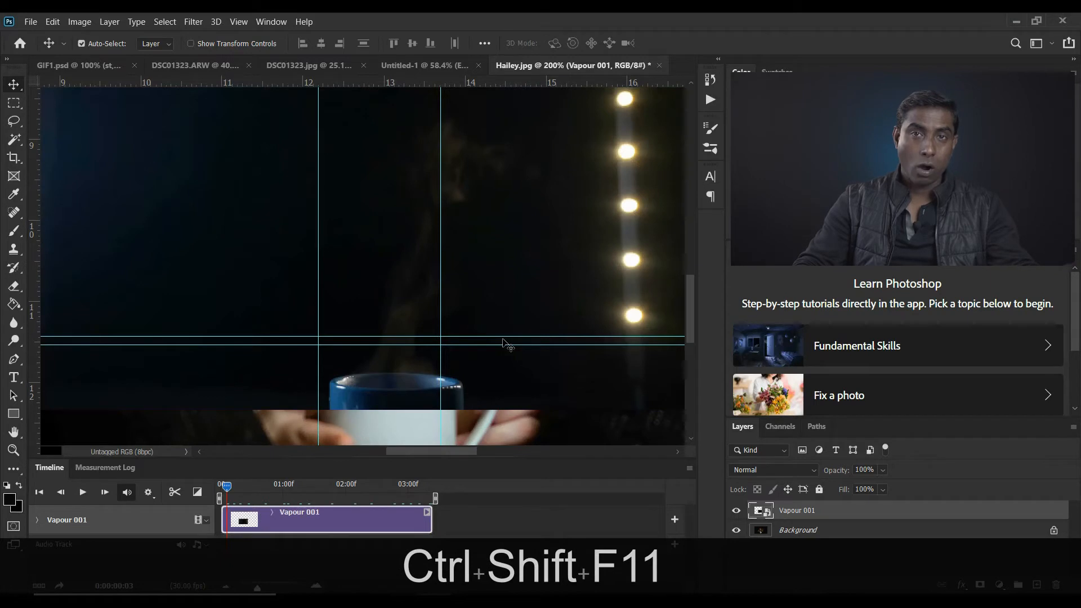
Set the blend mode of the Vapour 001 layer to Screen
{"action": "key", "text": "z"}
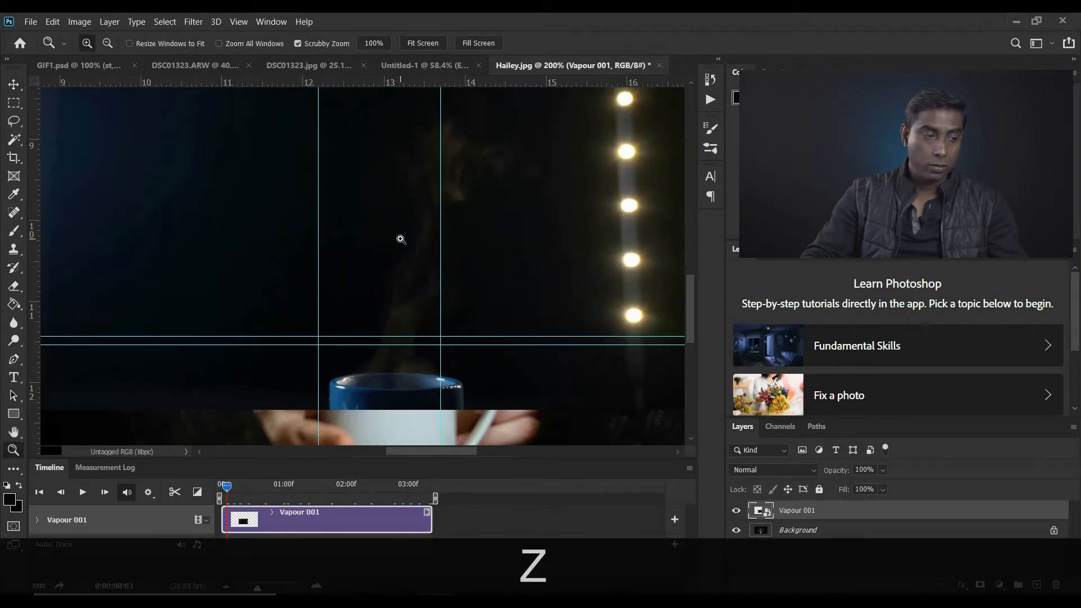
{"action": "left_click", "coordinate": [398, 236], "text": "alt"}
{"action": "left_click", "coordinate": [768, 470]}
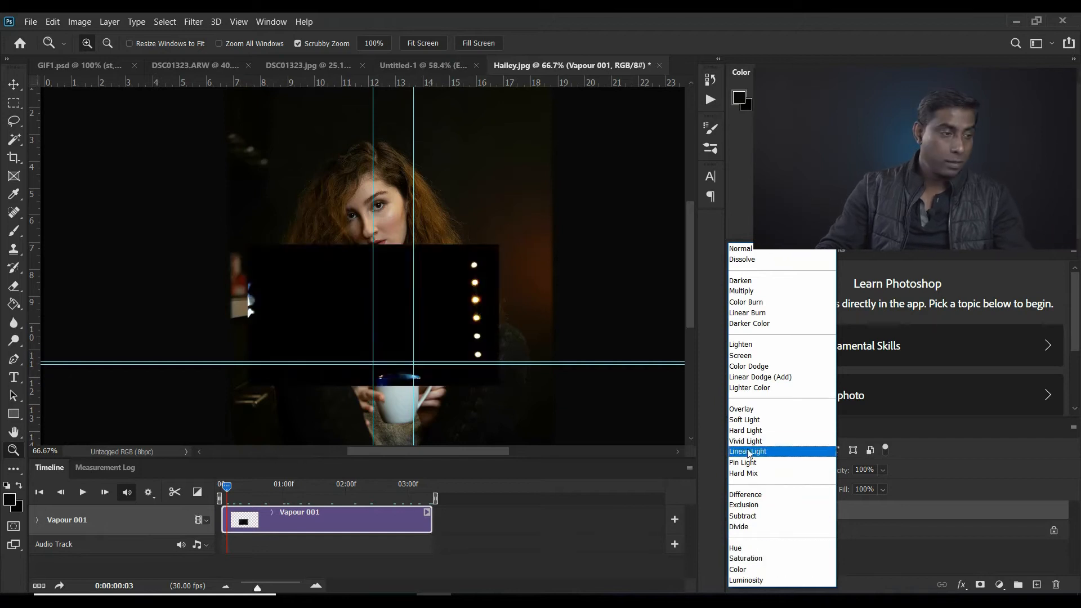
{"action": "left_click", "coordinate": [744, 357]}
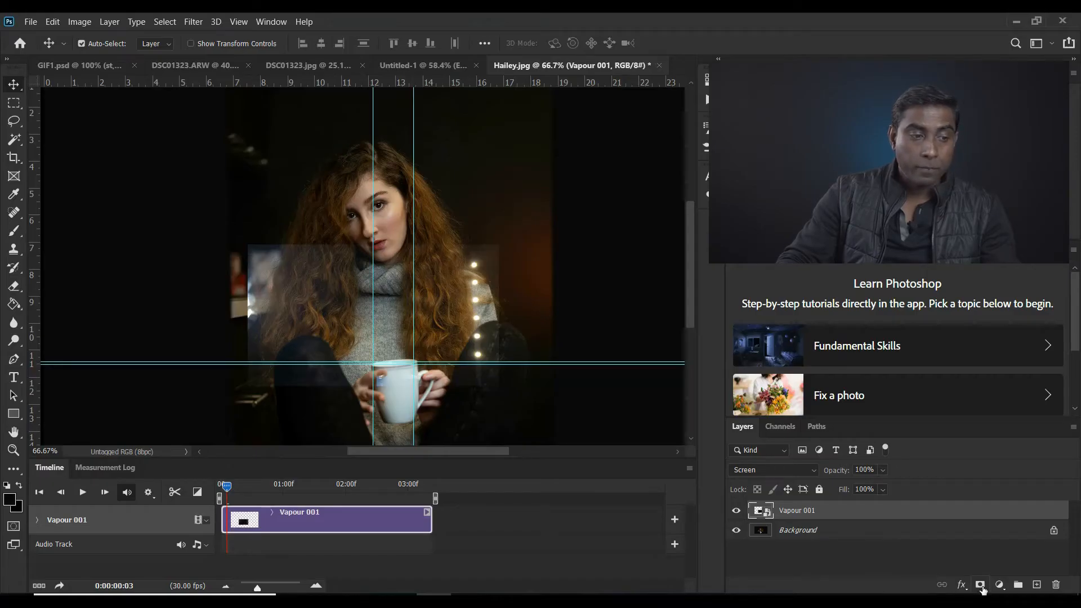
Add a layer mask to Vapour 001 and paint out the clip's lights and background with a soft black 90 px brush
{"action": "left_click", "coordinate": [980, 585]}
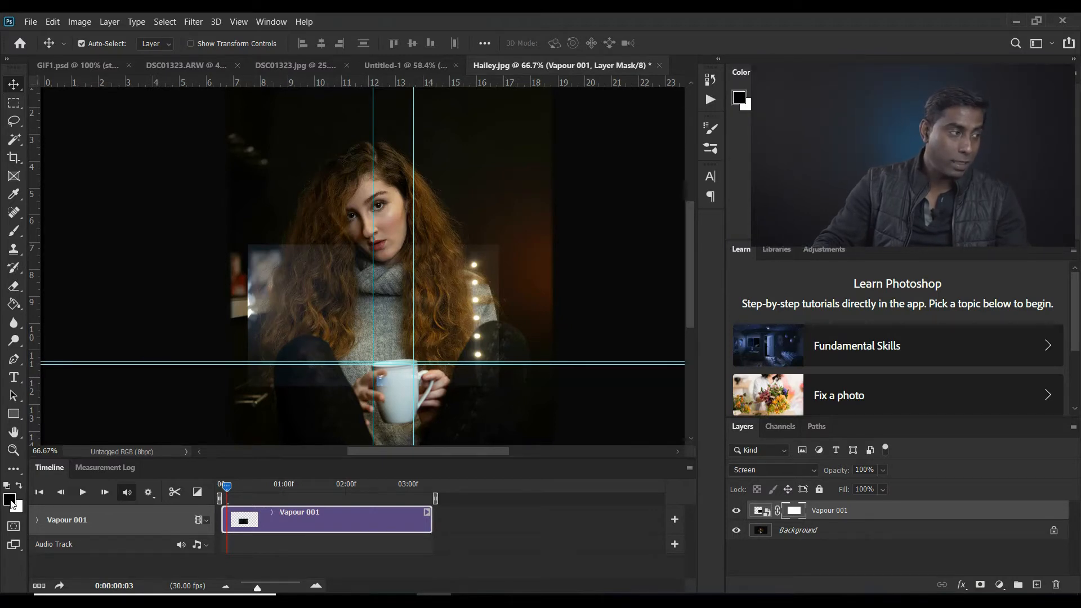
{"action": "left_click", "coordinate": [10, 233]}
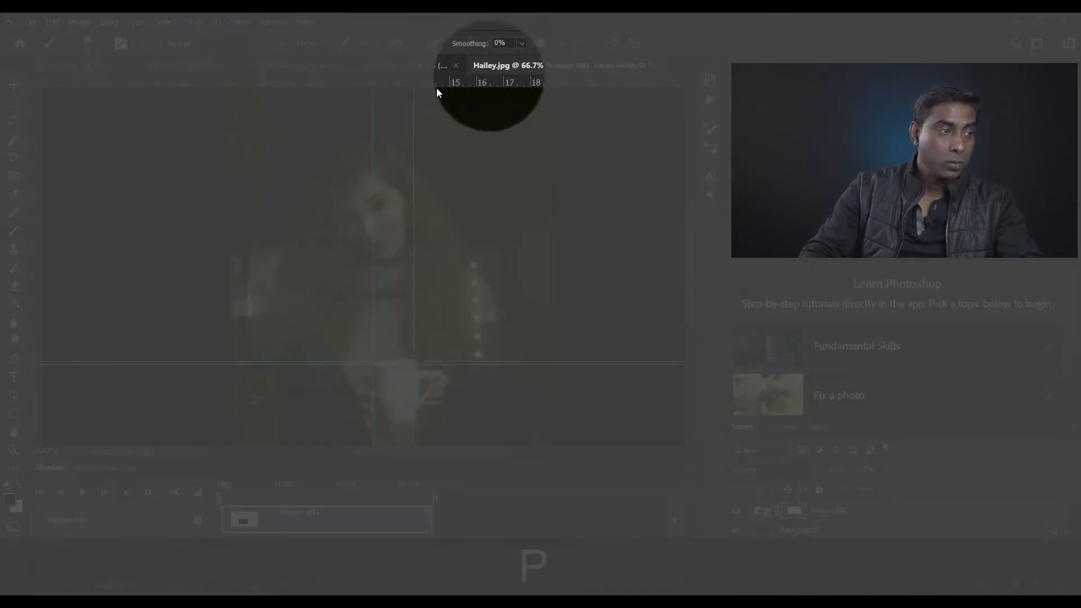
{"action": "left_click", "coordinate": [88, 48]}
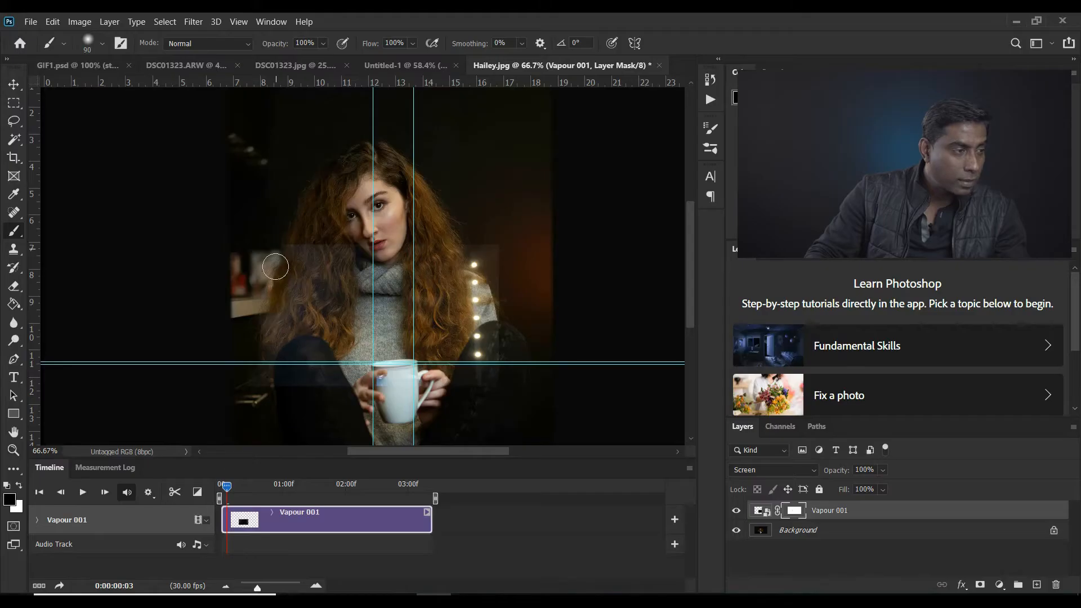
{"action": "mouse_move", "coordinate": [283, 250]}
{"action": "left_mouse_down"}
{"action": "mouse_move", "coordinate": [264, 370]}
{"action": "mouse_move", "coordinate": [304, 311]}
{"action": "mouse_move", "coordinate": [321, 377]}
{"action": "left_mouse_up"}
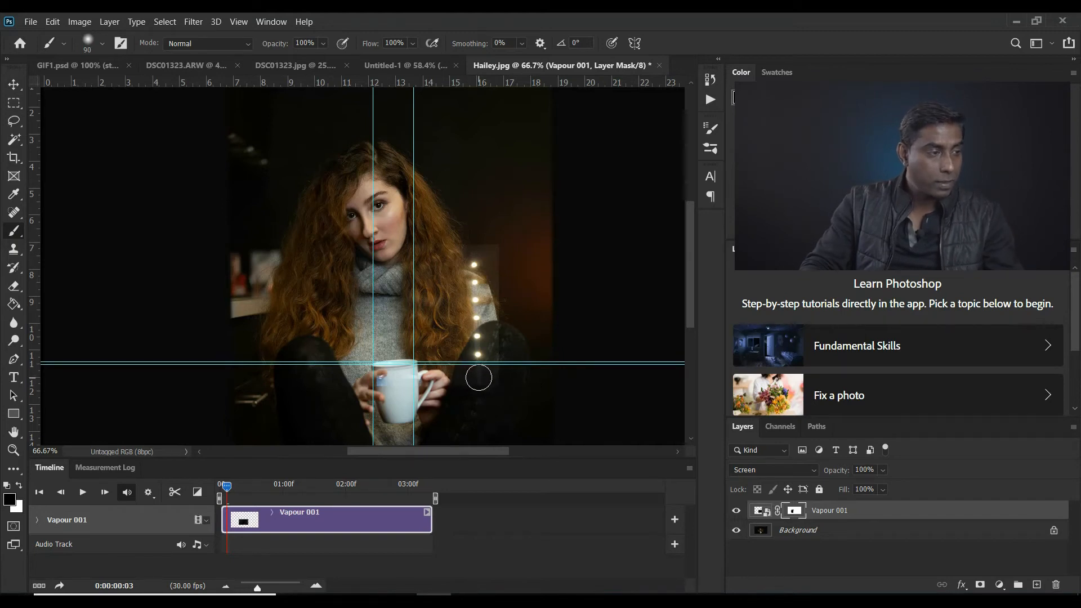
{"action": "mouse_move", "coordinate": [465, 376]}
{"action": "left_mouse_down"}
{"action": "mouse_move", "coordinate": [486, 351]}
{"action": "mouse_move", "coordinate": [475, 295]}
{"action": "mouse_move", "coordinate": [482, 234]}
{"action": "left_mouse_up"}
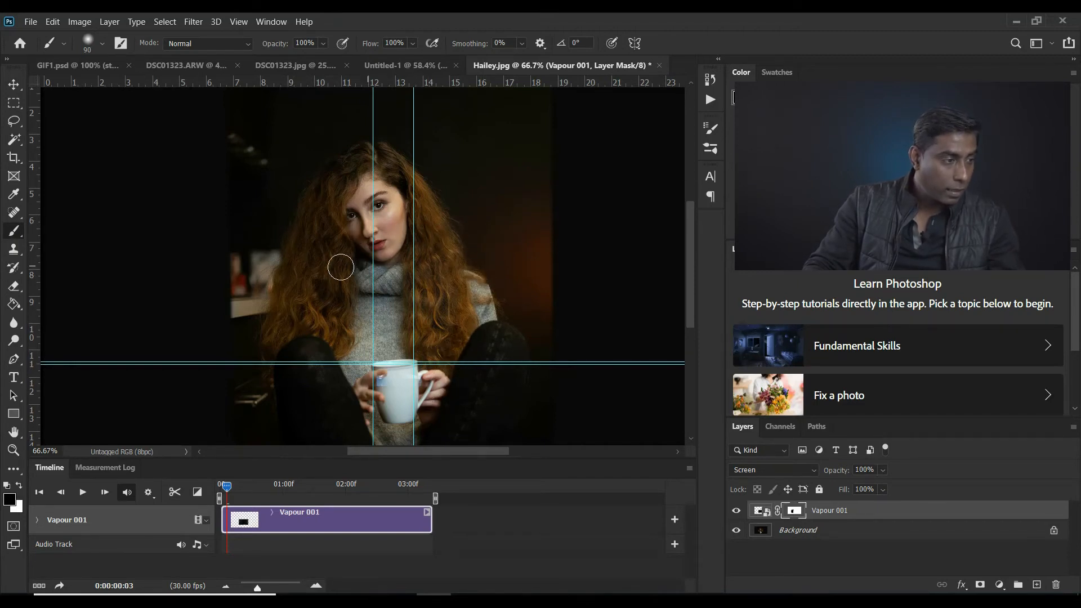
{"action": "mouse_move", "coordinate": [316, 271]}
{"action": "left_mouse_down"}
{"action": "mouse_move", "coordinate": [327, 272]}
{"action": "mouse_move", "coordinate": [339, 397]}
{"action": "mouse_move", "coordinate": [378, 388]}
{"action": "left_mouse_up"}
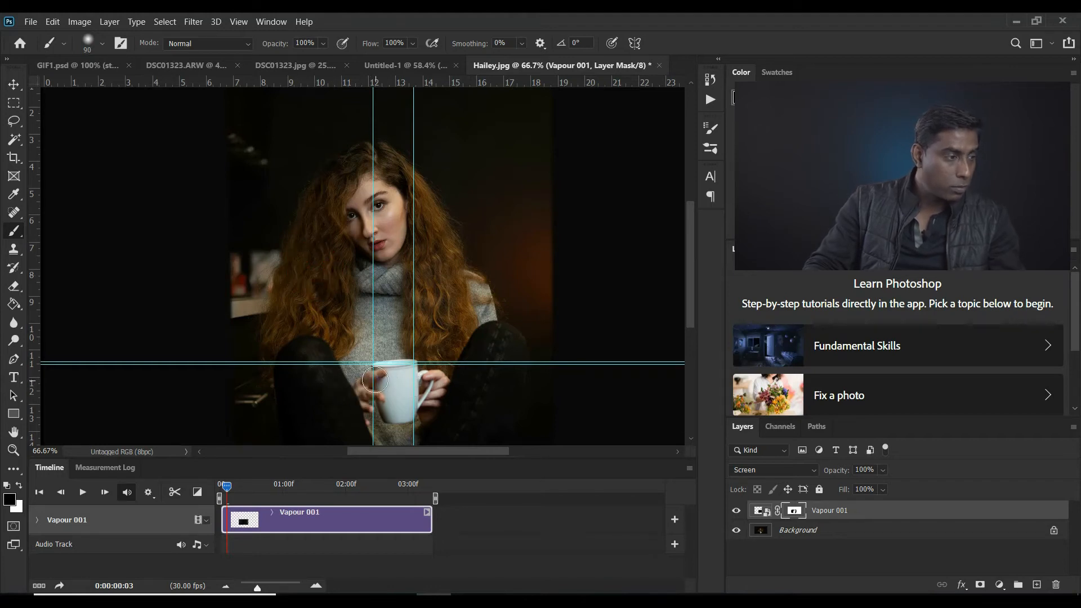
Examine the masked vapour around the mug up close while scrubbing the timeline to about 00:22
{"action": "key", "text": "z"}
{"action": "left_click", "coordinate": [336, 302]}
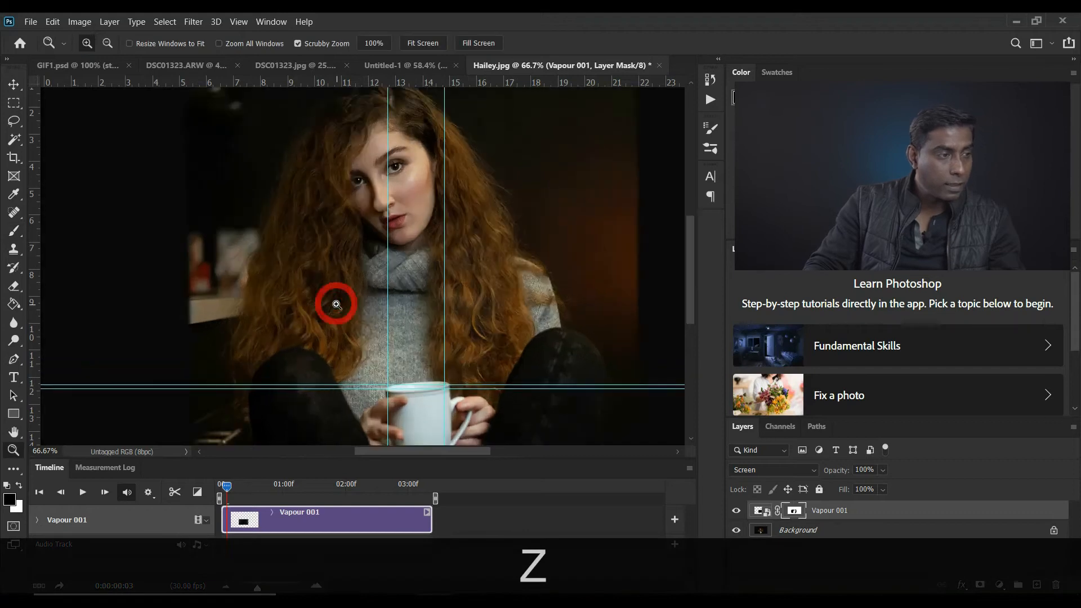
{"action": "left_click", "coordinate": [344, 303]}
{"action": "scroll", "coordinate": [345, 303], "scroll_direction": "down", "scroll_amount": 3}
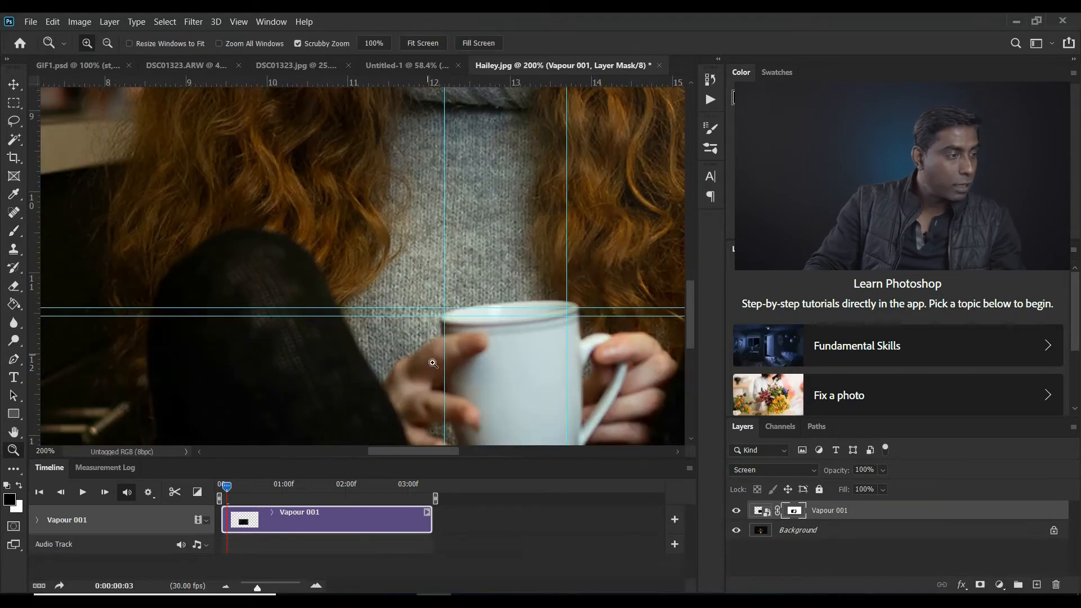
{"action": "left_click_drag", "start_coordinate": [519, 403], "coordinate": [352, 391]}
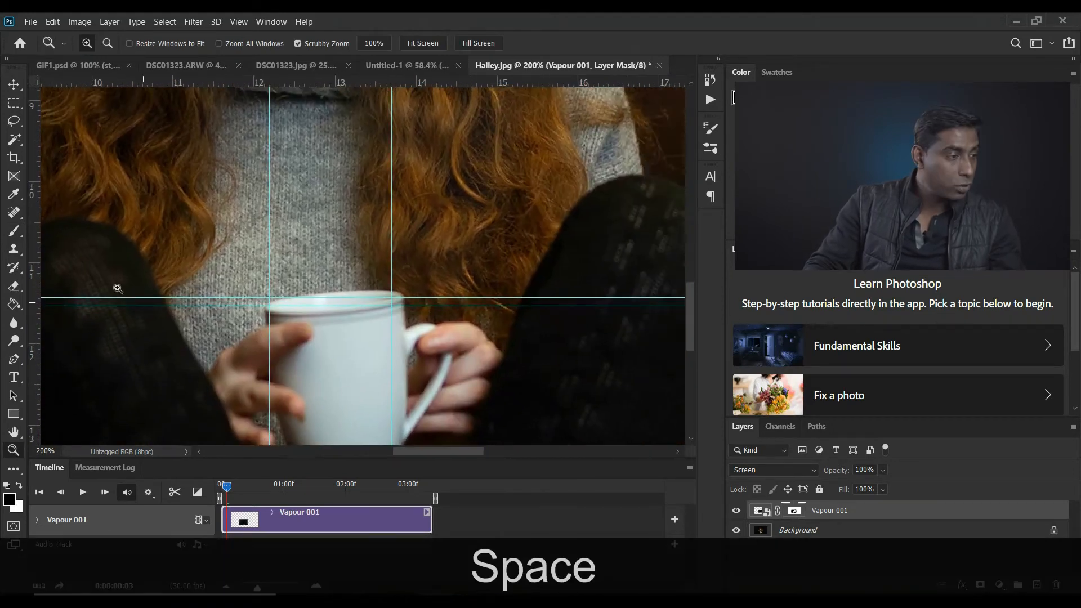
{"action": "left_click", "coordinate": [13, 233]}
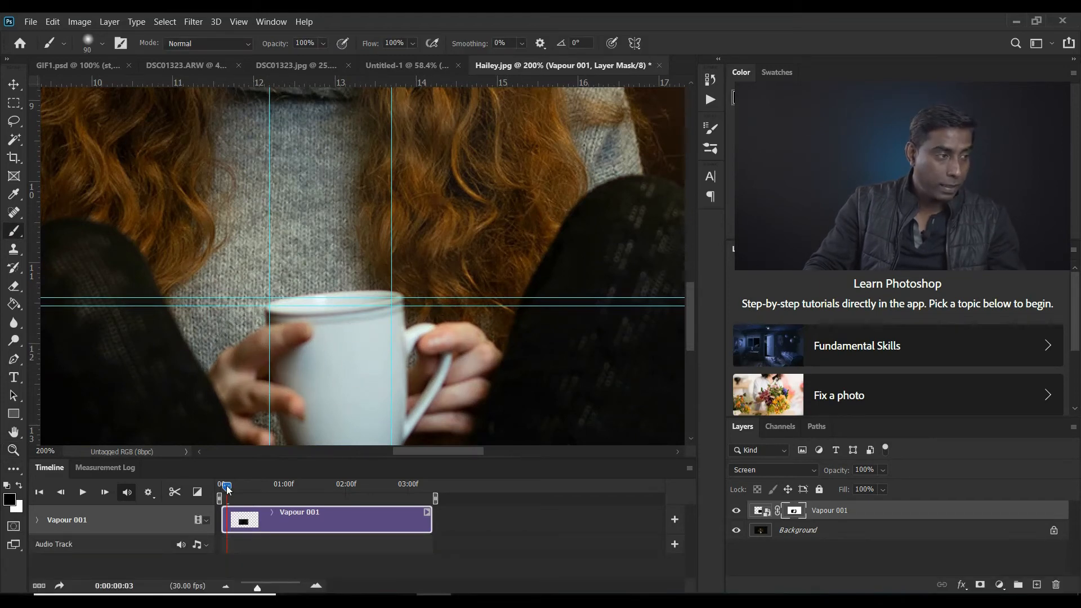
{"action": "left_click_drag", "start_coordinate": [227, 486], "coordinate": [267, 497]}
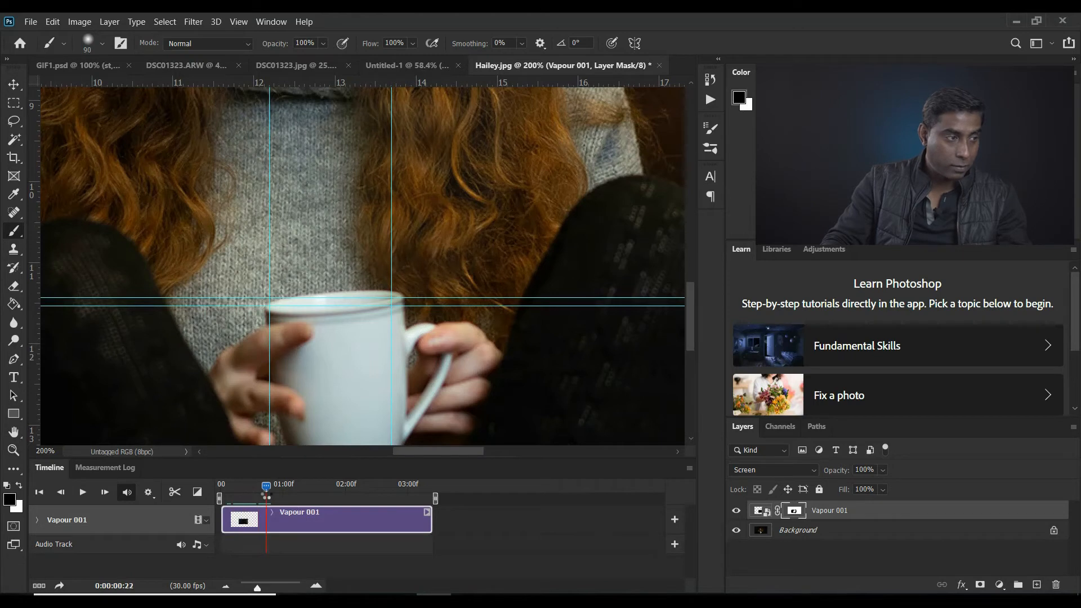
{"action": "scroll", "coordinate": [270, 174], "scroll_direction": "up", "scroll_amount": 3}
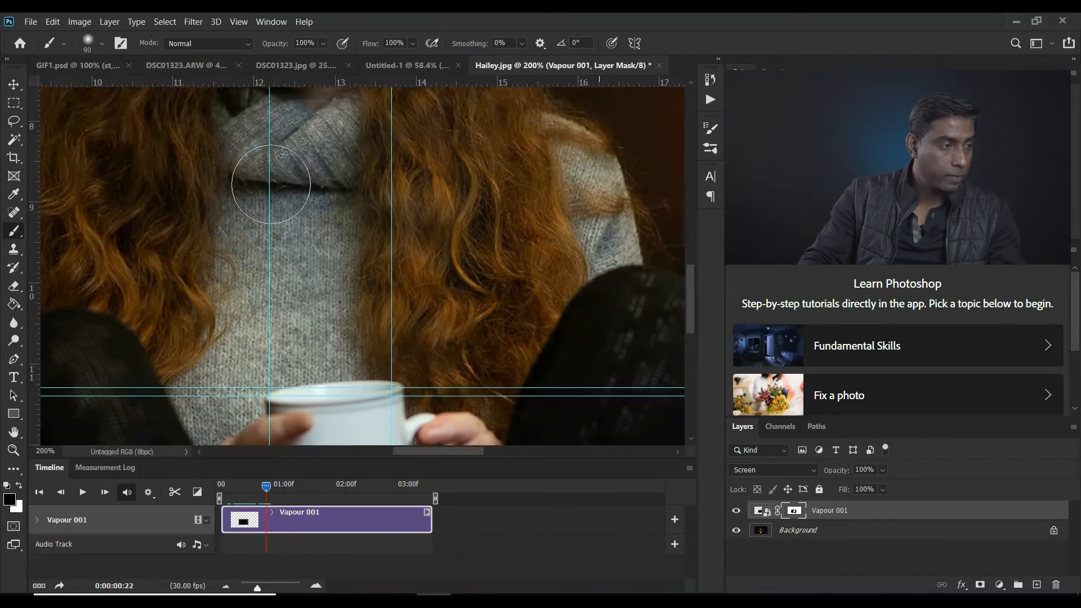
{"action": "scroll", "coordinate": [231, 276], "scroll_direction": "down", "scroll_amount": 2}
{"action": "scroll", "coordinate": [253, 304], "scroll_direction": "down", "scroll_amount": 2}
{"action": "key", "text": "z"}
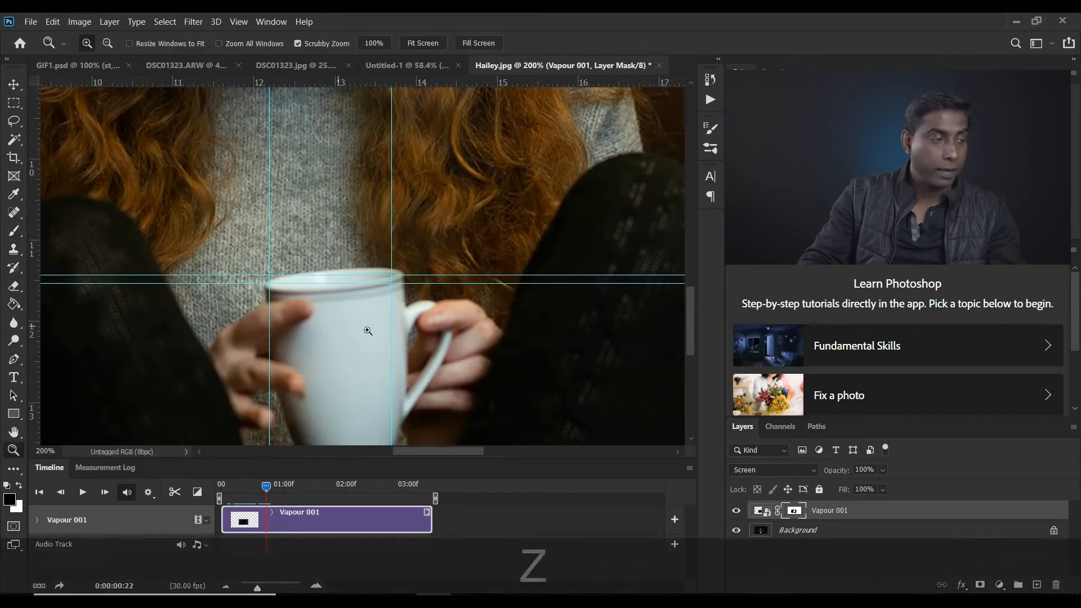
{"action": "key", "text": "alt"}
{"action": "left_click", "coordinate": [422, 330], "text": "alt"}
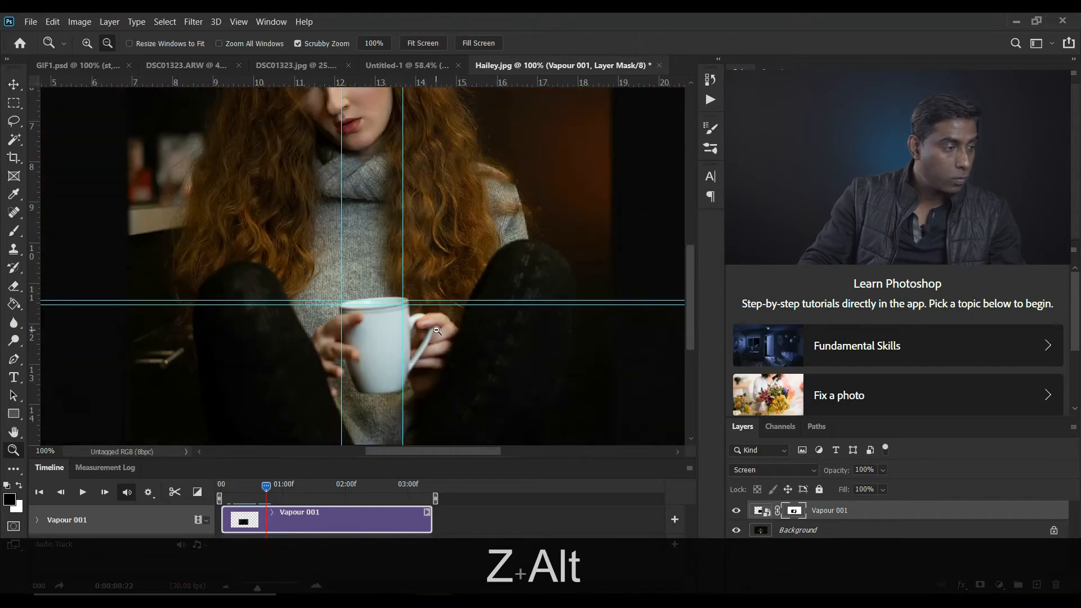
{"action": "left_click", "coordinate": [436, 330], "text": "alt"}
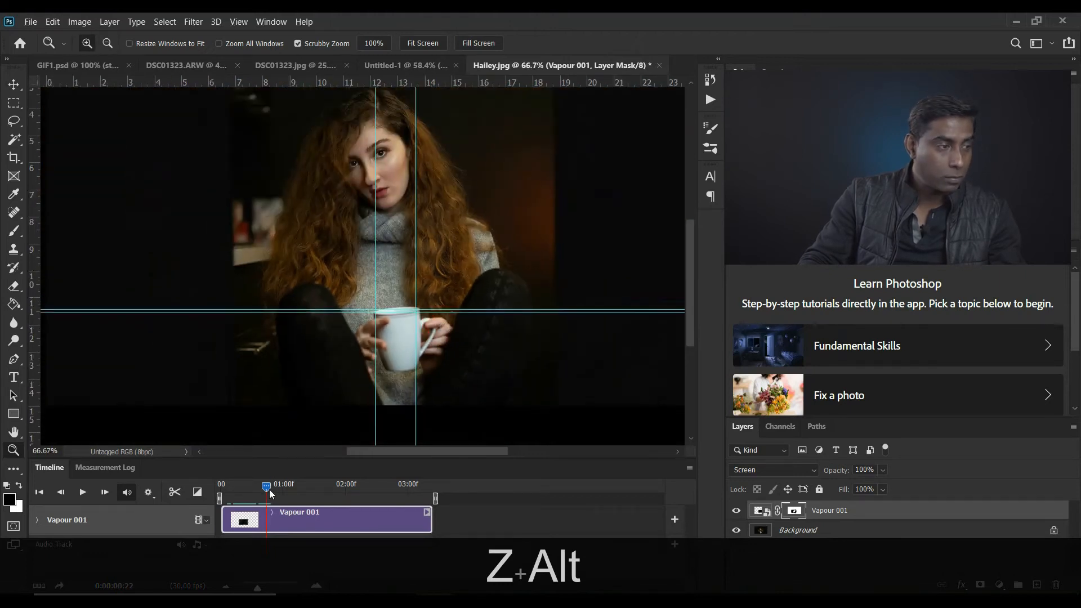
Preview the vapour animation from the start of the timeline, open the playback options, and play it again
{"action": "left_click_drag", "start_coordinate": [268, 493], "coordinate": [213, 506]}
{"action": "left_click", "coordinate": [83, 492]}
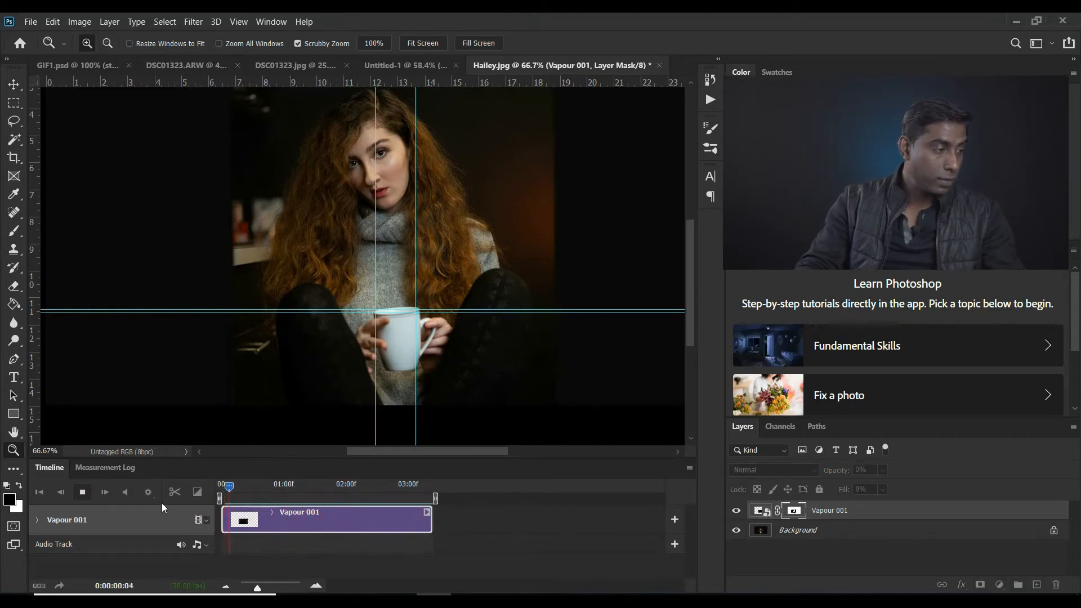
{"action": "key", "text": "space"}
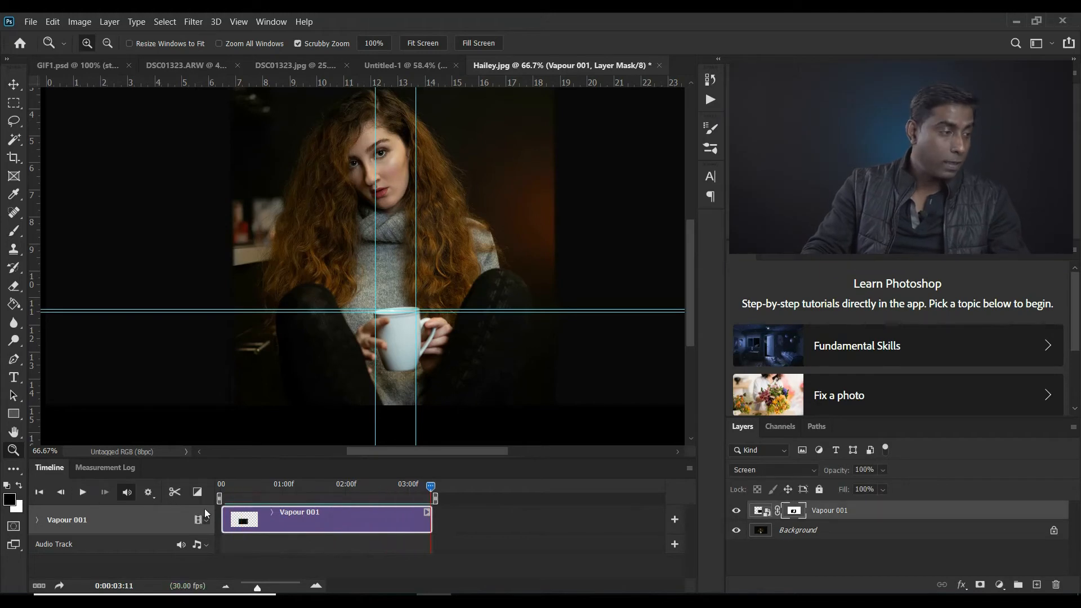
{"action": "left_click", "coordinate": [148, 493]}
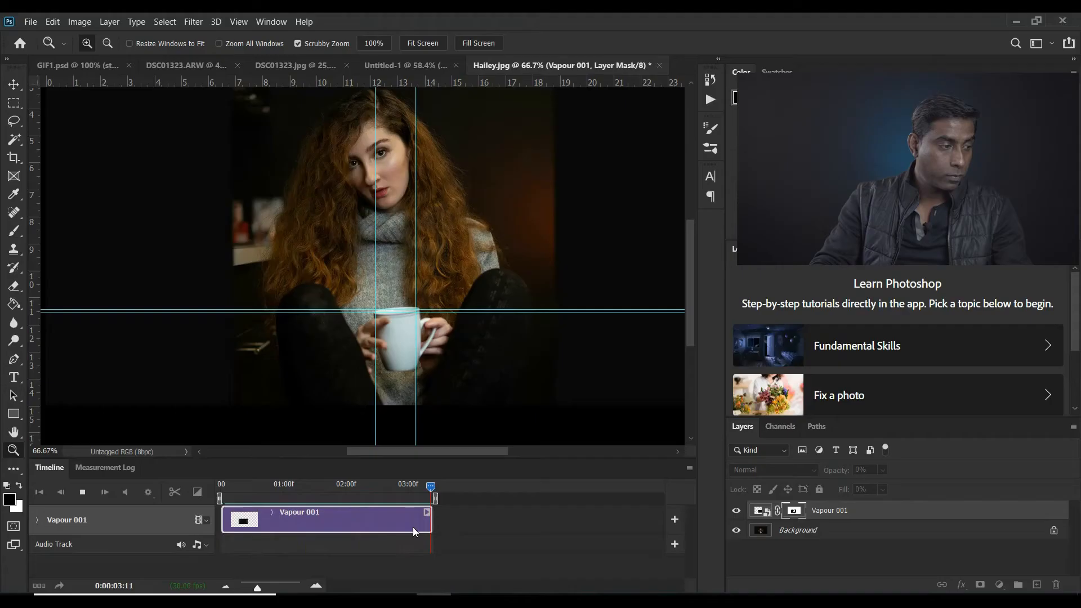
{"action": "key", "text": "space"}
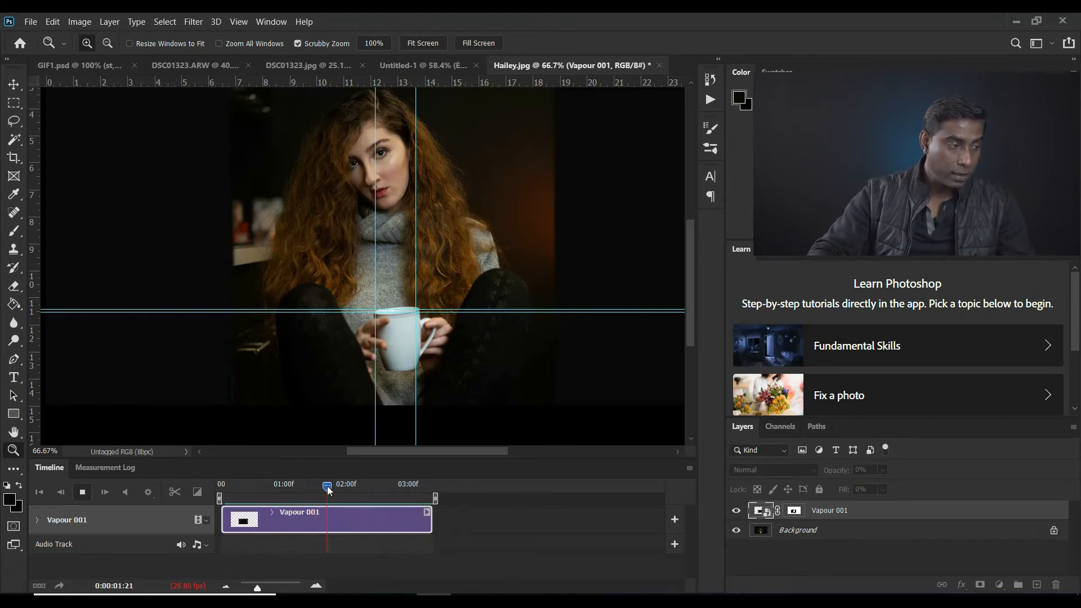
Trim about 22 frames off the beginning of the Vapour 001 clip and move it back to the timeline's start
{"action": "left_click_drag", "start_coordinate": [223, 519], "coordinate": [266, 518]}
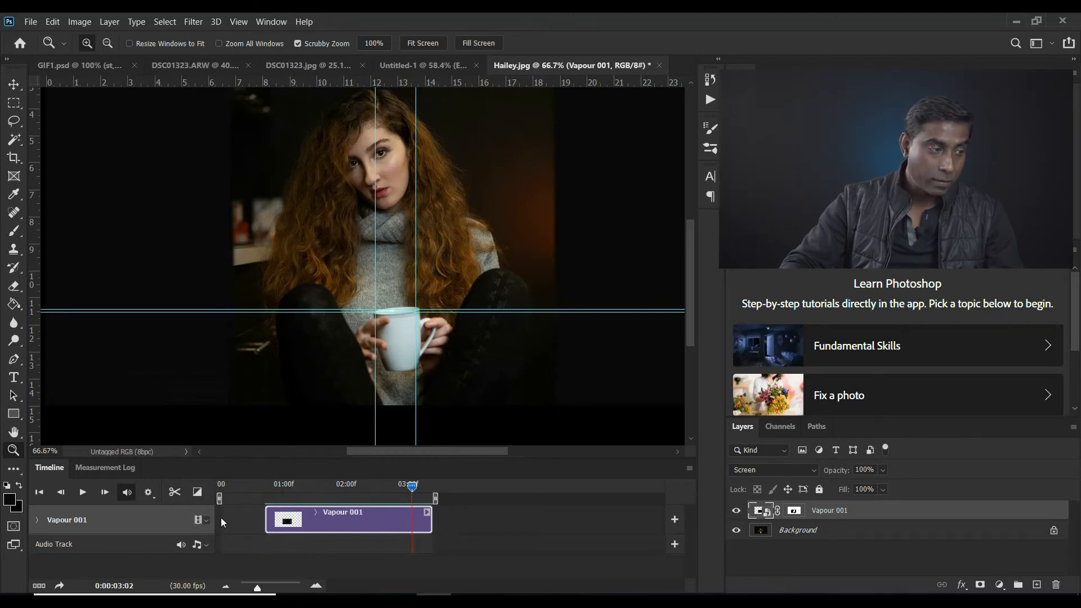
{"action": "left_click_drag", "start_coordinate": [414, 491], "coordinate": [293, 525]}
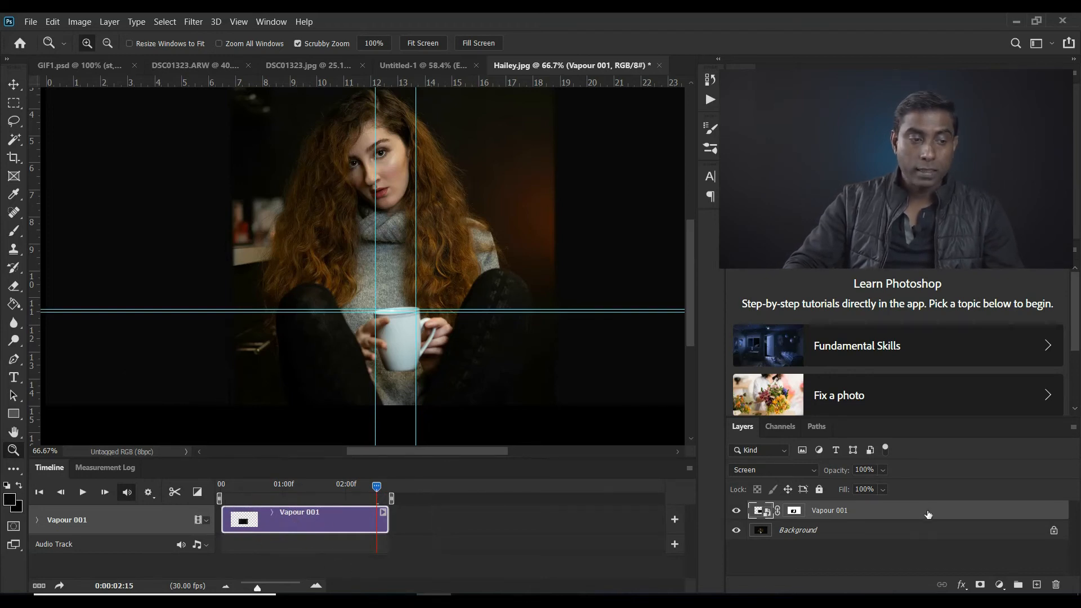
Duplicate the Vapour 001 layer, naming the copy "Staring" and the original "Ending"
{"action": "left_click_drag", "start_coordinate": [926, 514], "coordinate": [1038, 585]}
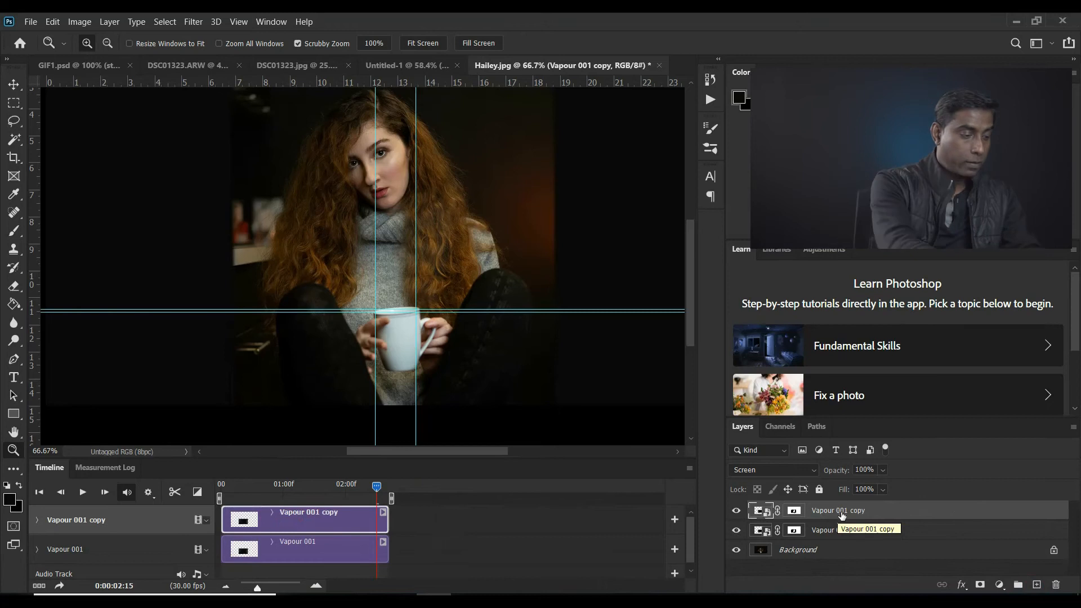
{"action": "double_click", "coordinate": [840, 511]}
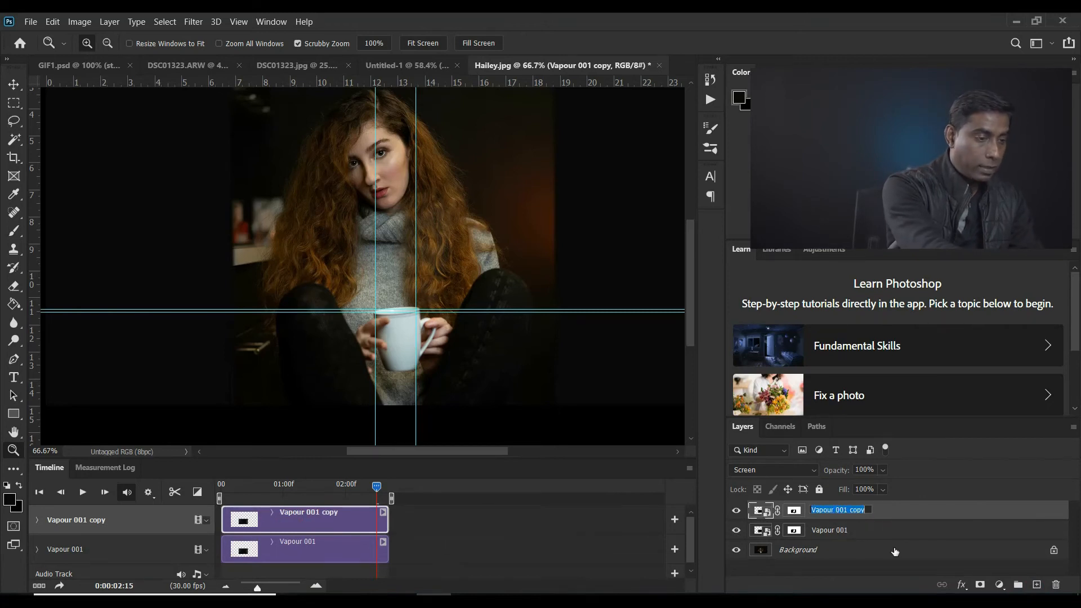
{"action": "type", "text": "Star"}
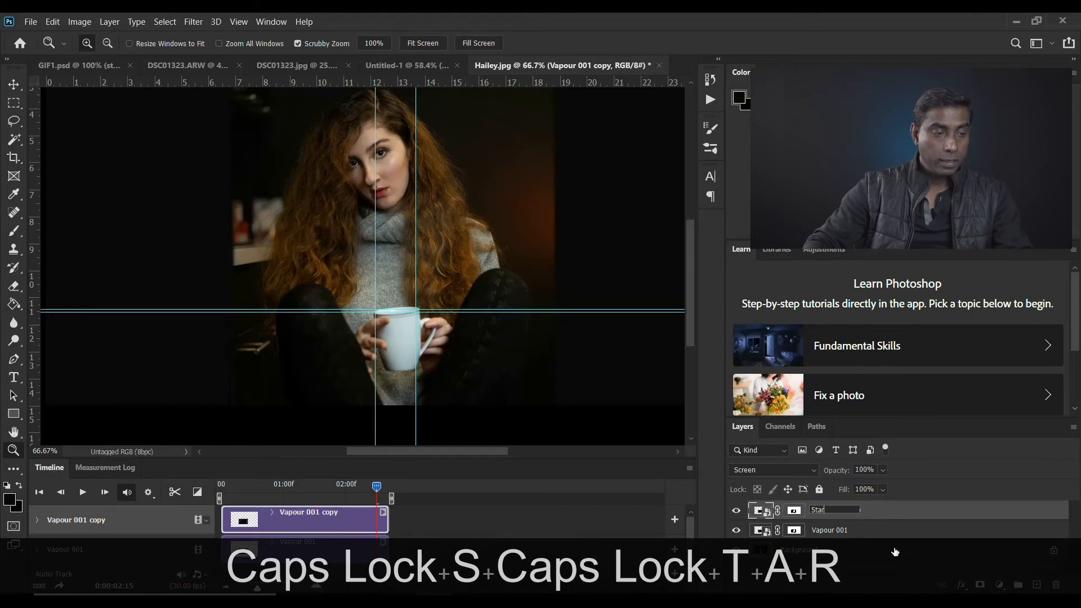
{"action": "type", "text": "ing"}
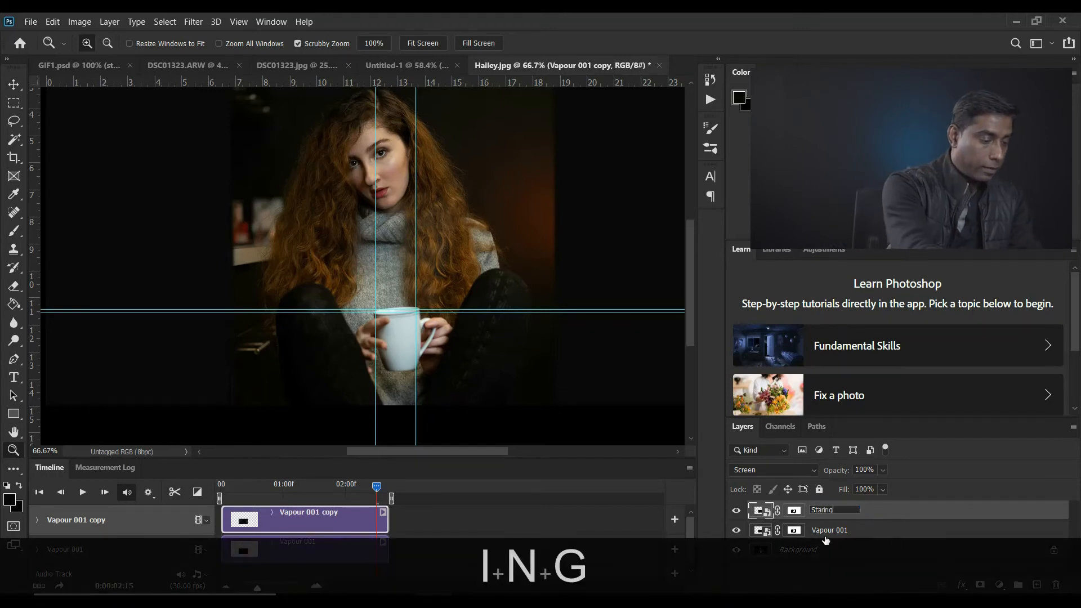
{"action": "double_click", "coordinate": [828, 529]}
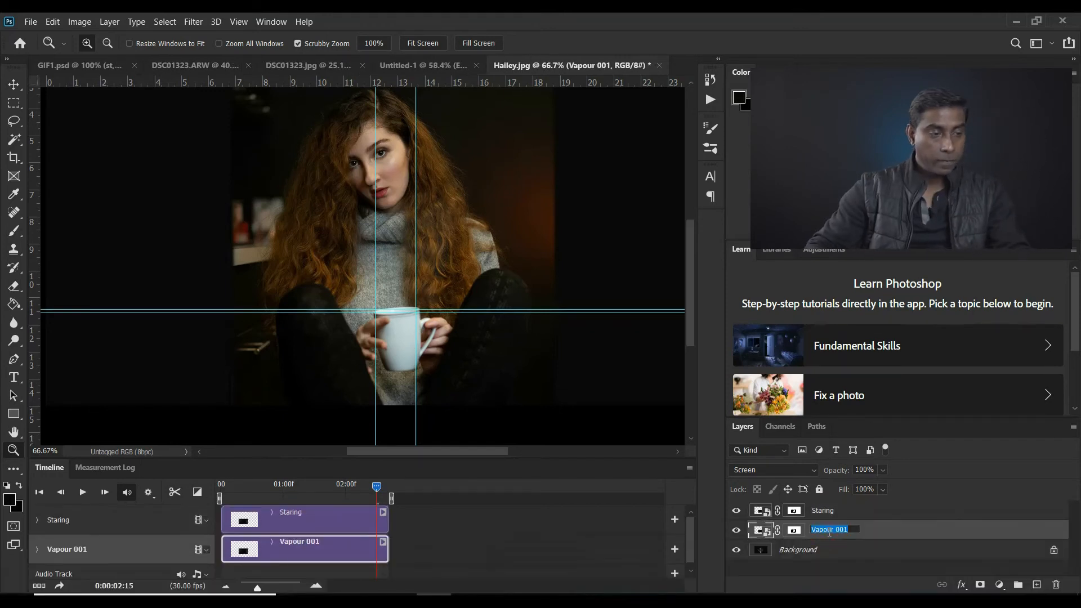
{"action": "type", "text": "Ending"}
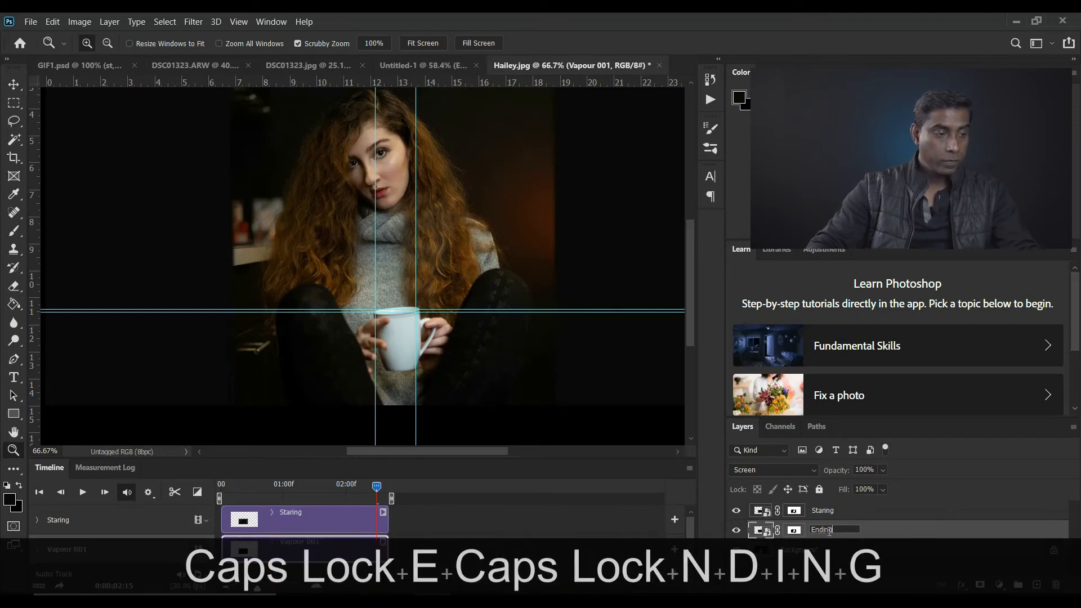
Move the Ending clip behind Staring, extend its start back to about 01:26, and trim its end to match Staring's end
{"action": "left_click", "coordinate": [831, 511]}
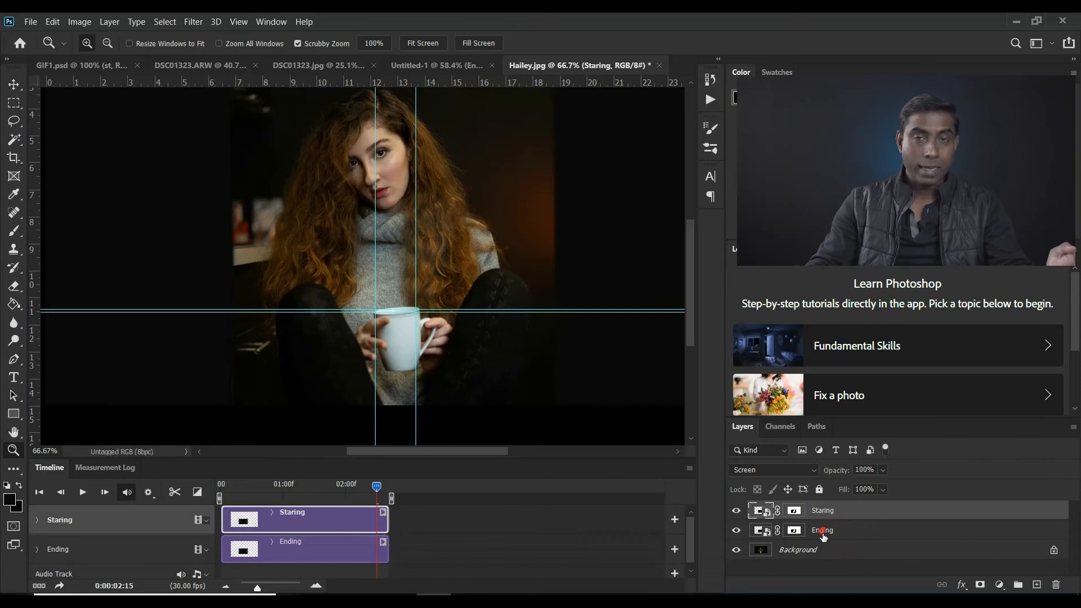
{"action": "left_click", "coordinate": [829, 533]}
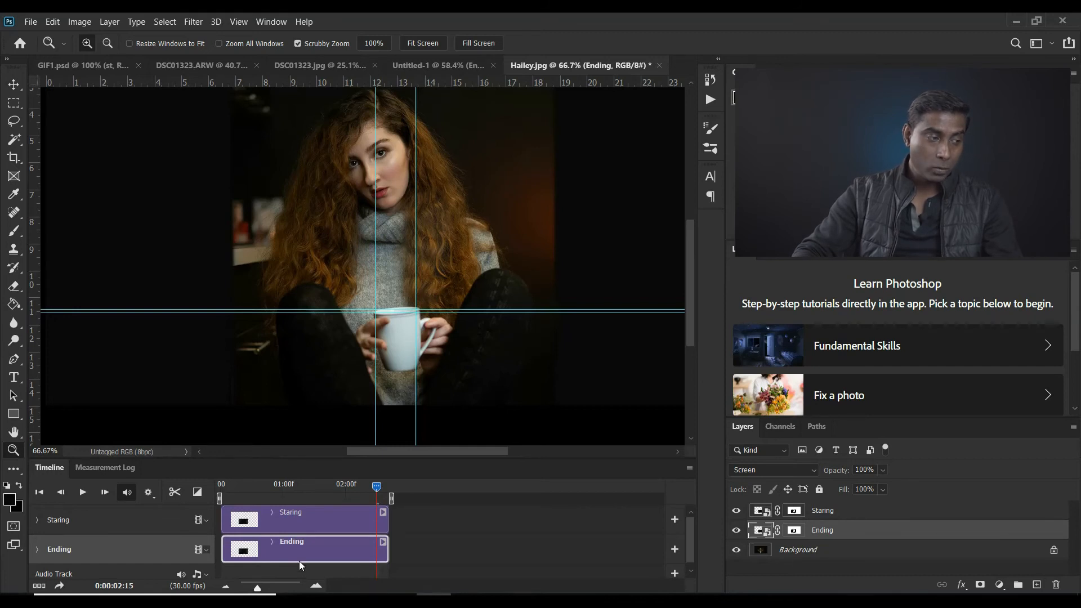
{"action": "left_click_drag", "start_coordinate": [287, 555], "coordinate": [472, 550]}
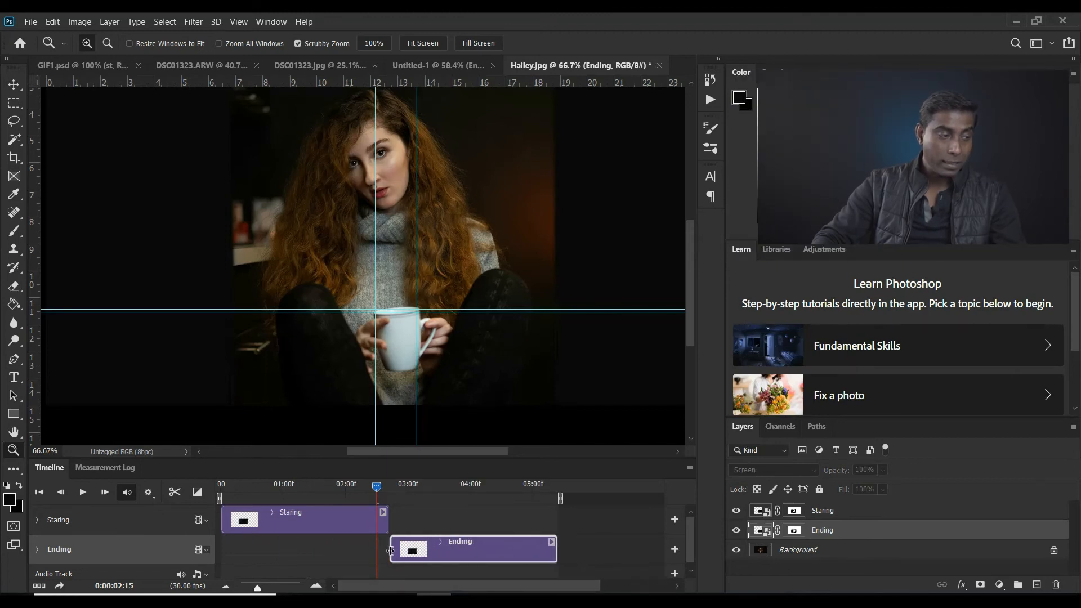
{"action": "left_click_drag", "start_coordinate": [390, 550], "coordinate": [339, 557]}
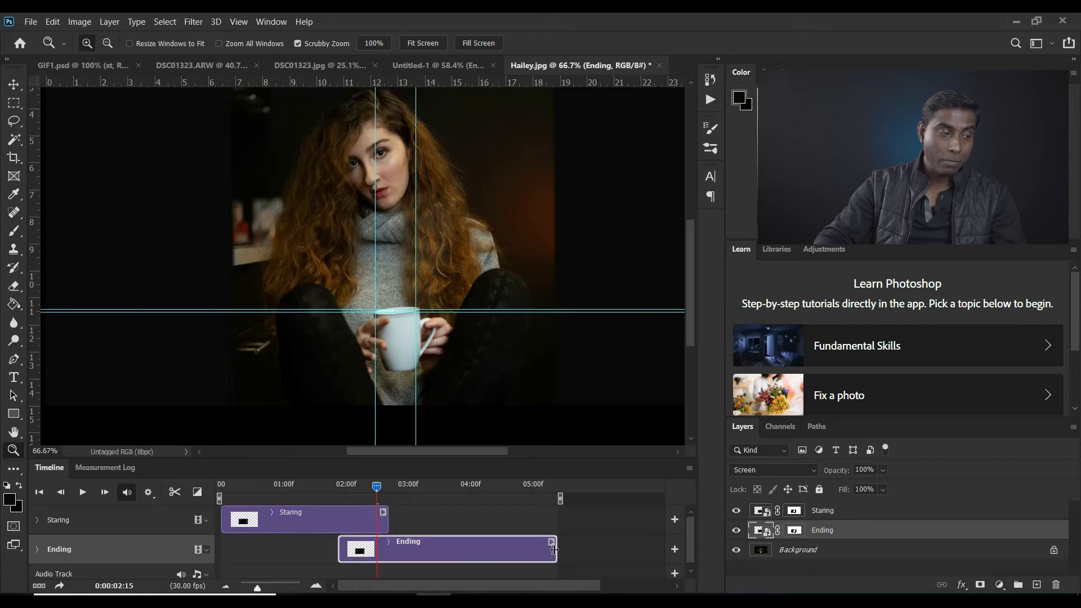
{"action": "left_click_drag", "start_coordinate": [555, 550], "coordinate": [555, 550]}
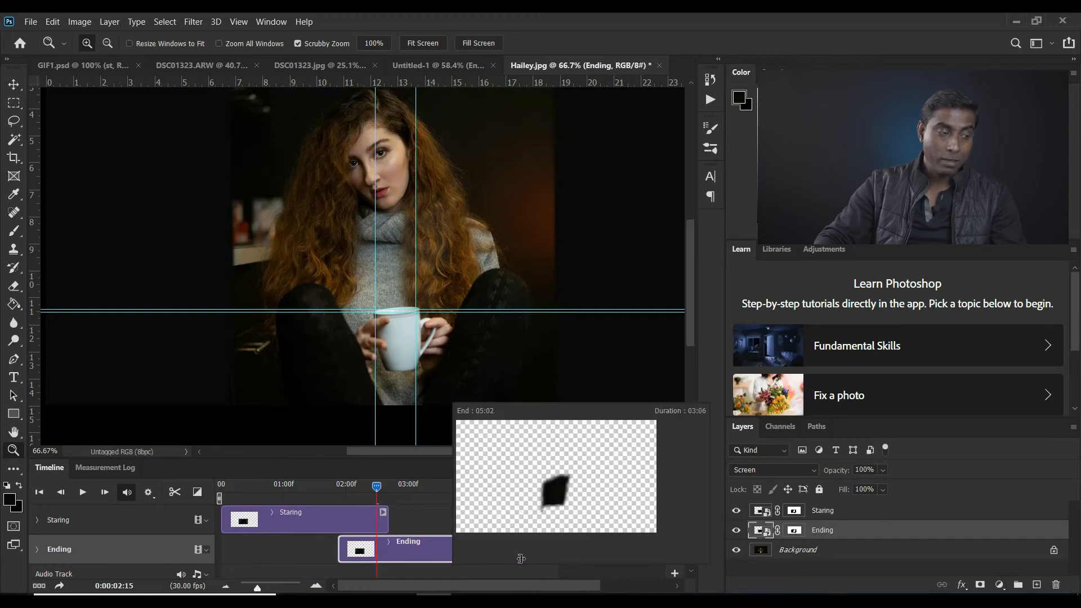
{"action": "left_click_drag", "start_coordinate": [449, 559], "coordinate": [386, 559]}
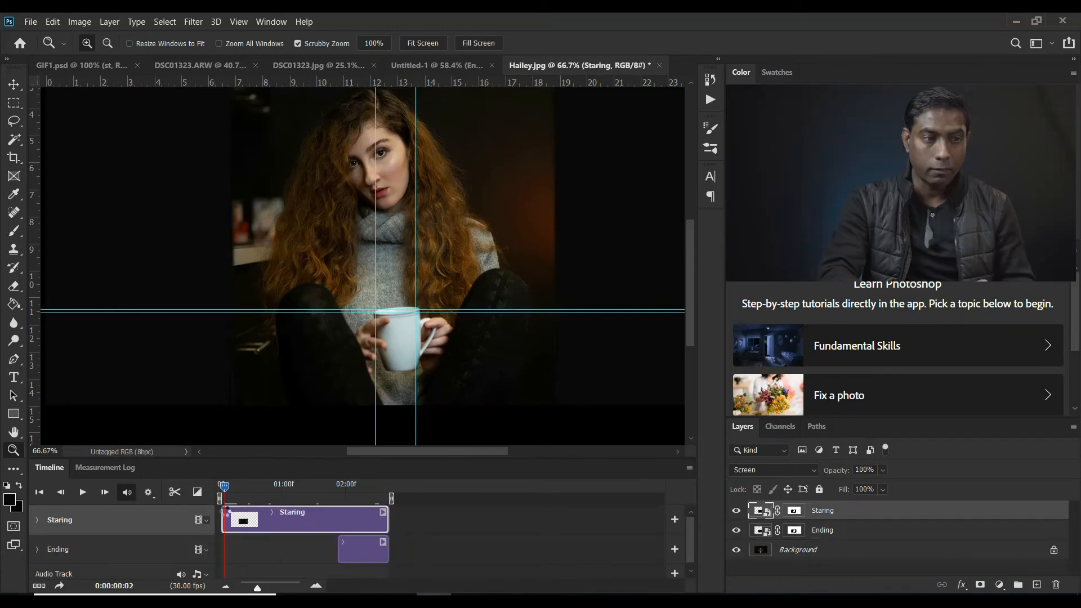
Add an opacity keyframe at 100% to the Staring clip at 01:26, where the Ending clip begins
{"action": "left_click_drag", "start_coordinate": [224, 487], "coordinate": [337, 517]}
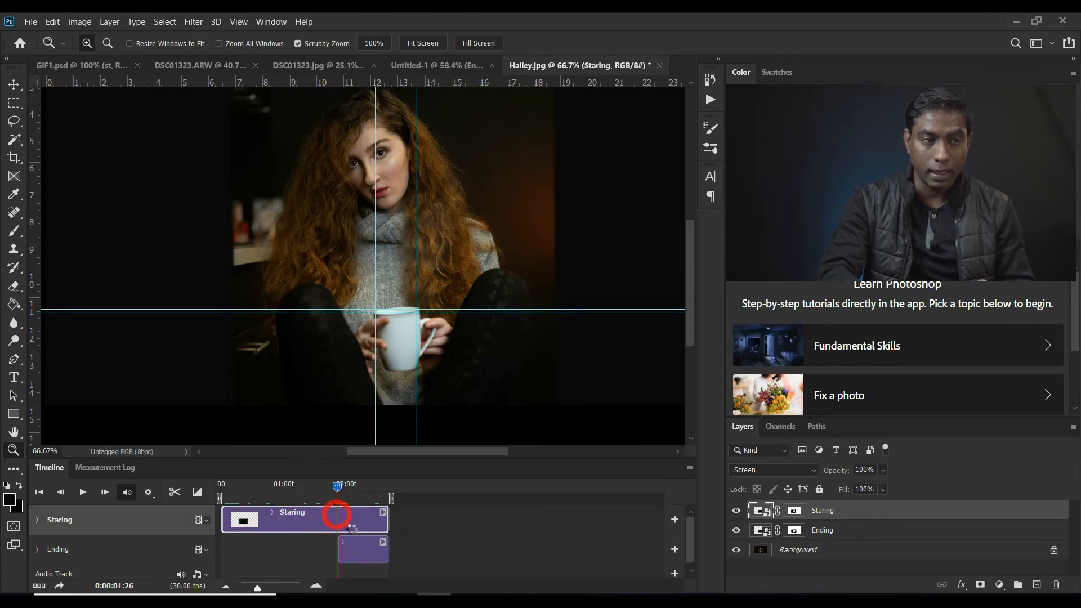
{"action": "left_click", "coordinate": [37, 519]}
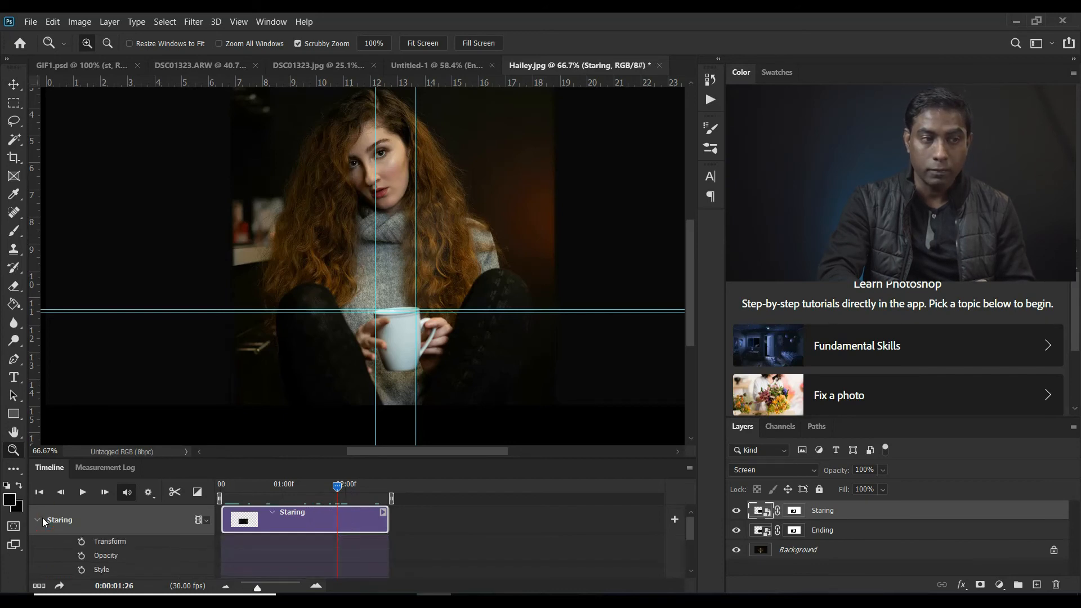
{"action": "left_click", "coordinate": [84, 556]}
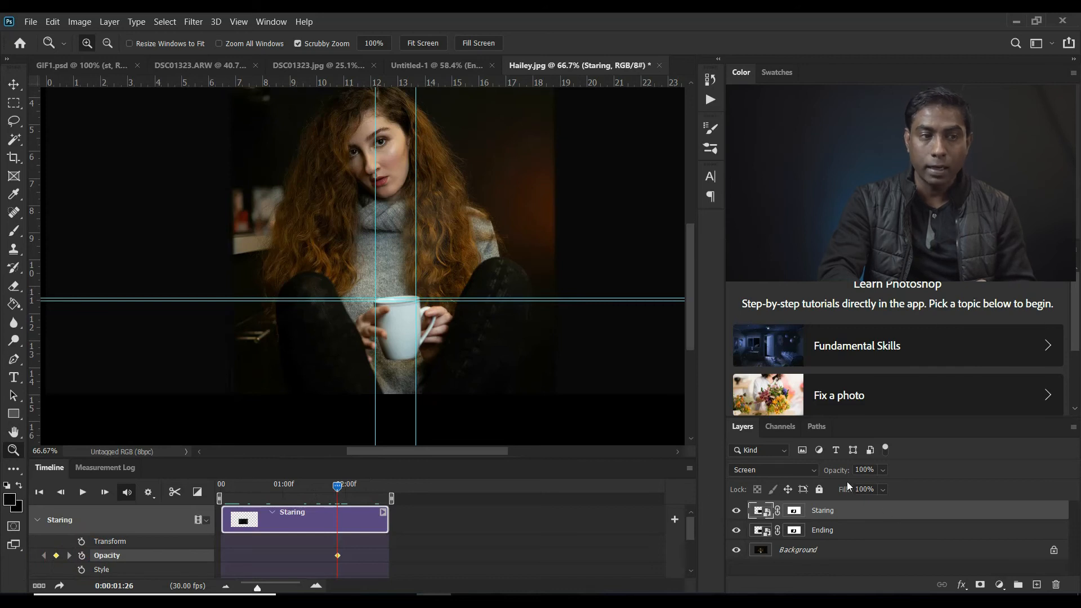
{"action": "key", "text": "Return"}
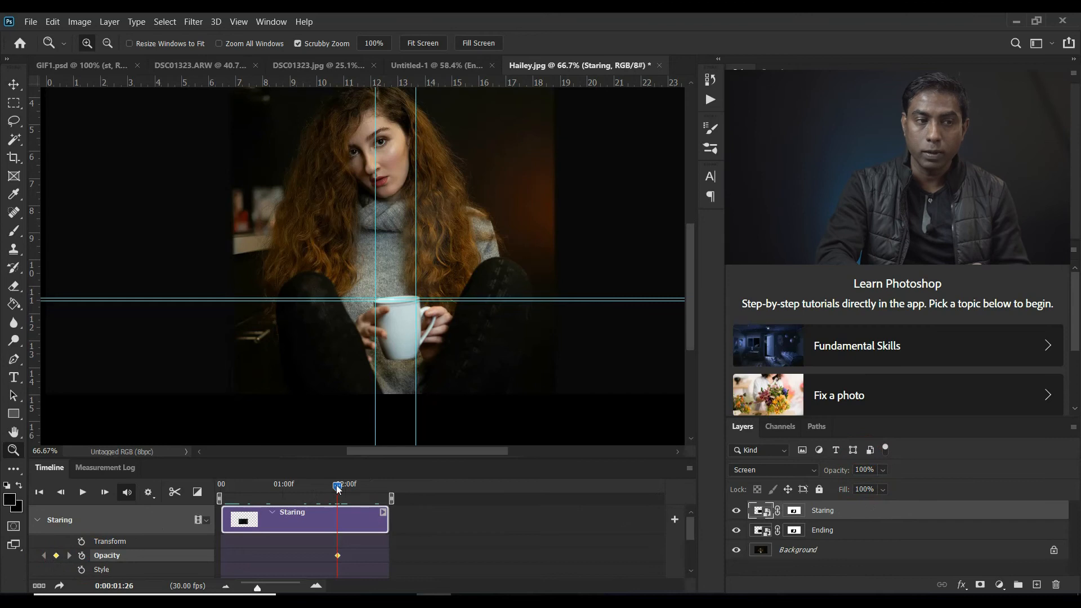
Add a second opacity keyframe at the end of the Staring clip, at 02:20, with opacity at 0%
{"action": "left_click_drag", "start_coordinate": [337, 489], "coordinate": [412, 491]}
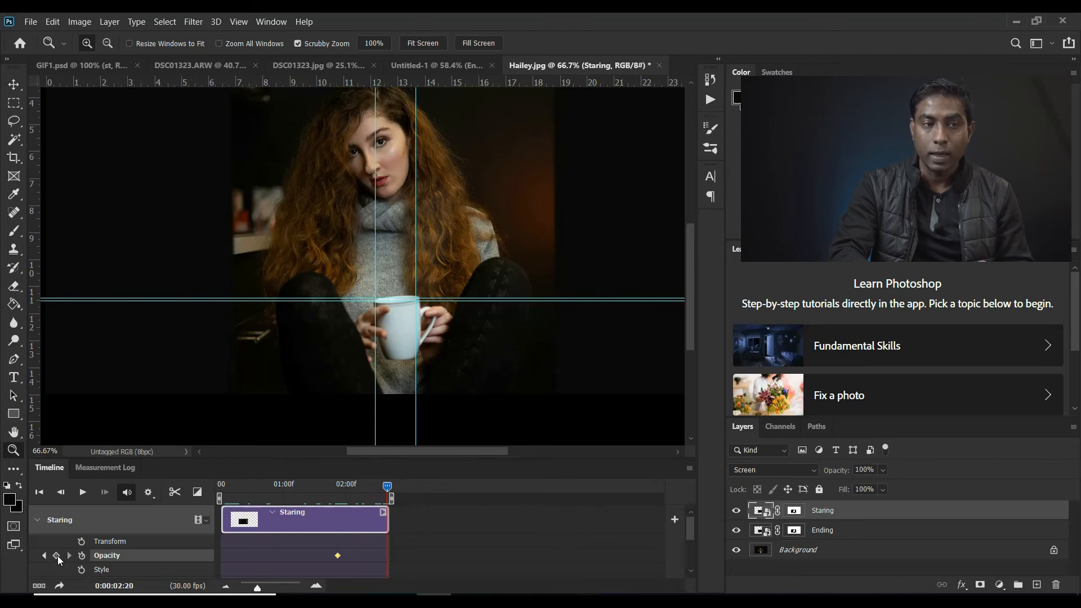
{"action": "left_click", "coordinate": [57, 555]}
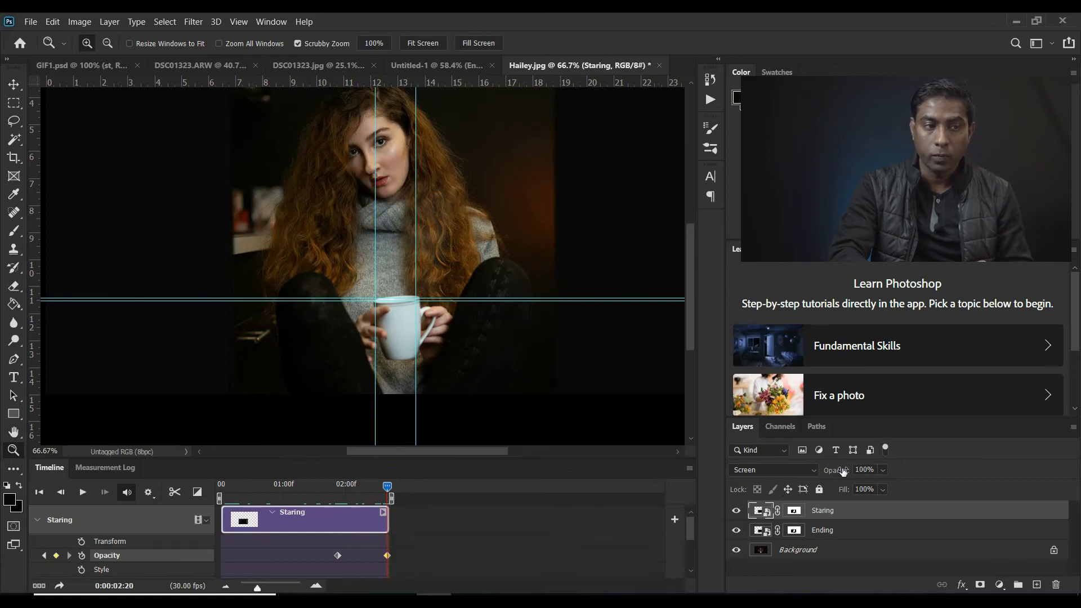
{"action": "left_click_drag", "start_coordinate": [841, 471], "coordinate": [707, 499]}
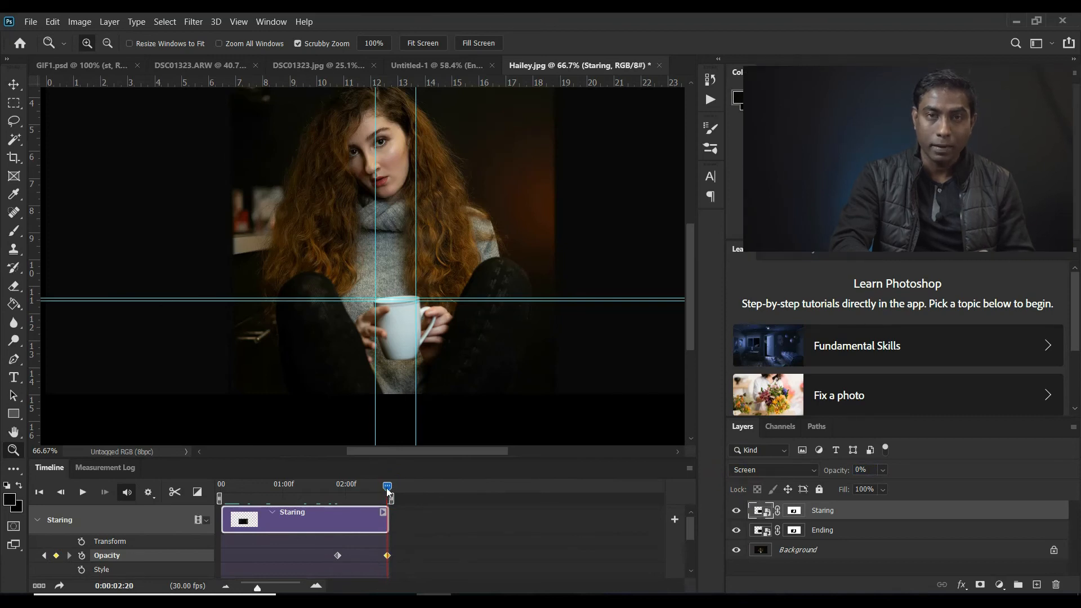
Add an opacity keyframe at 0% to the Ending clip at 01:26, where the clip begins
{"action": "left_click_drag", "start_coordinate": [387, 491], "coordinate": [337, 487]}
{"action": "left_click", "coordinate": [691, 569]}
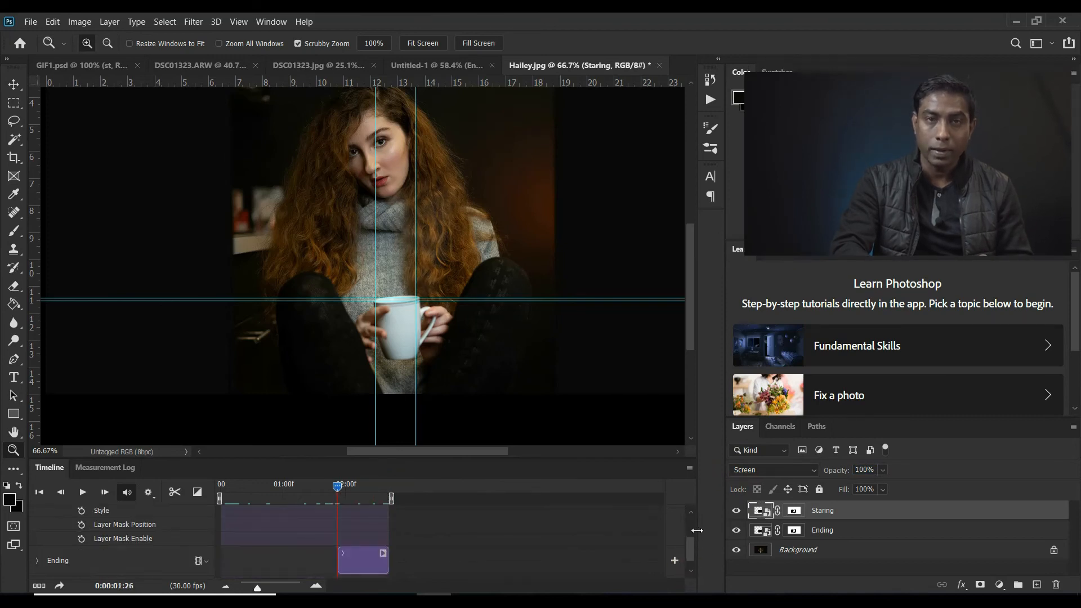
{"action": "left_click", "coordinate": [690, 512]}
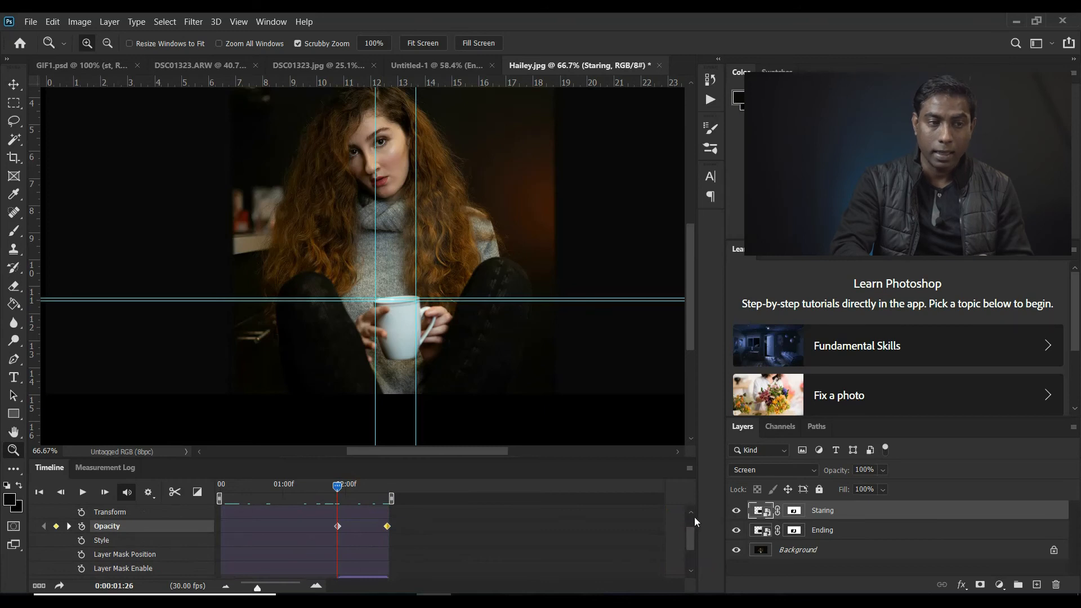
{"action": "left_click", "coordinate": [691, 513]}
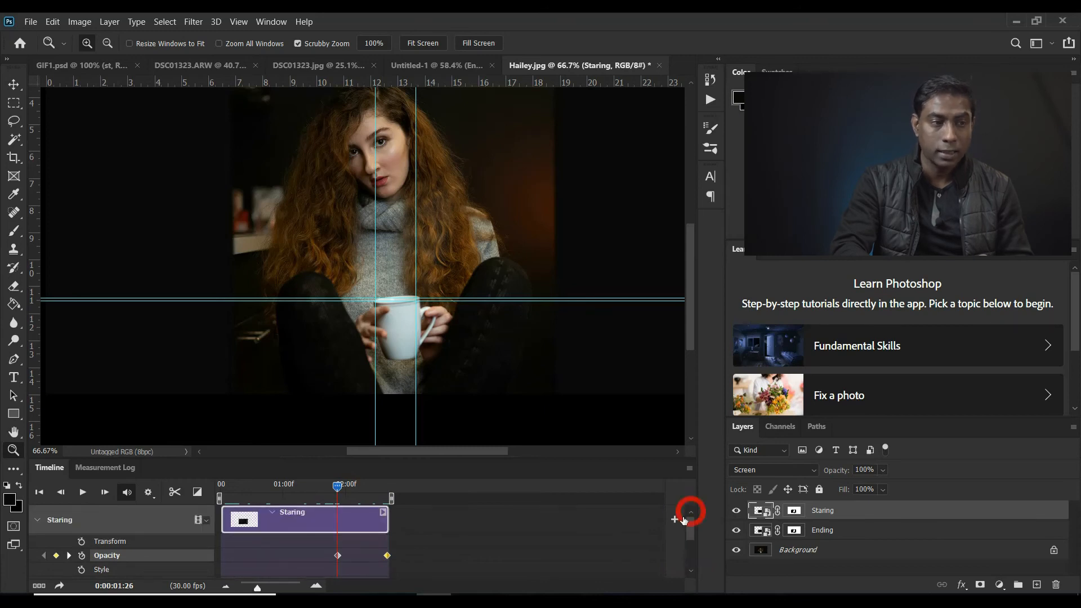
{"action": "left_click", "coordinate": [37, 519]}
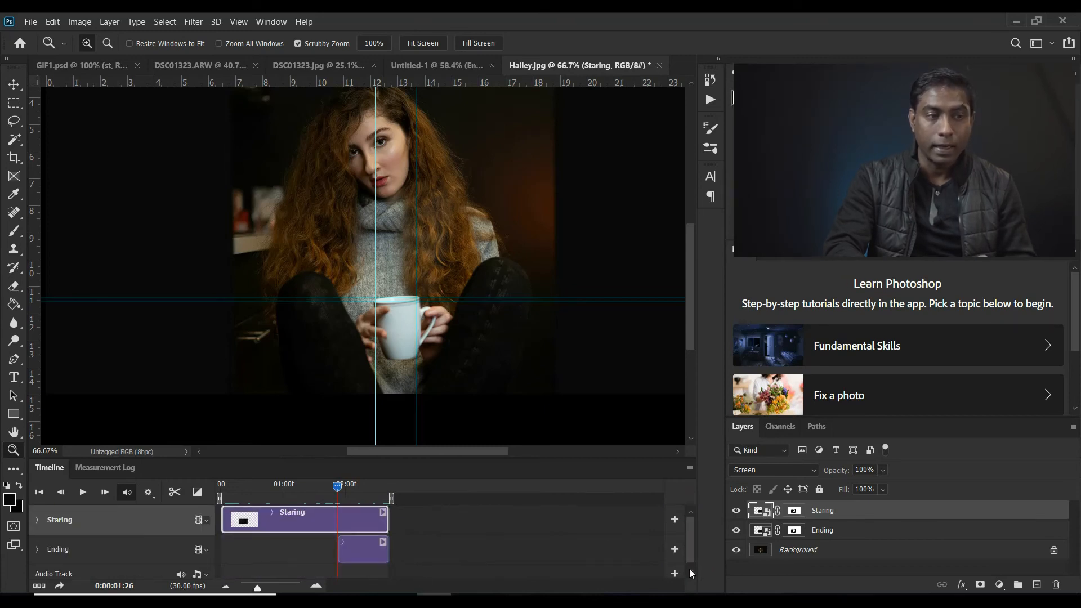
{"action": "left_click", "coordinate": [36, 548]}
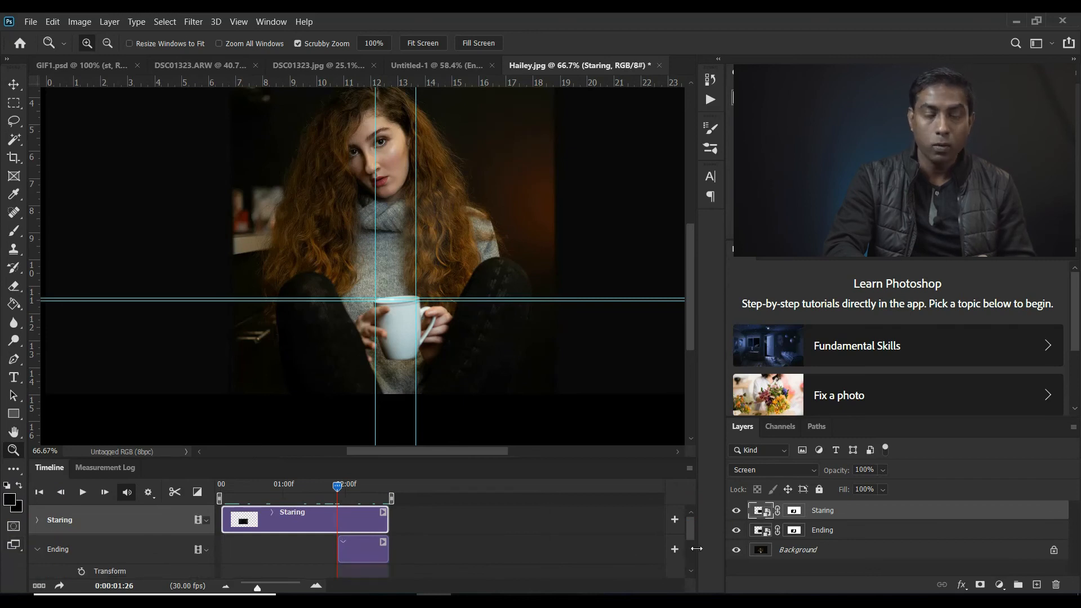
{"action": "left_click", "coordinate": [691, 571]}
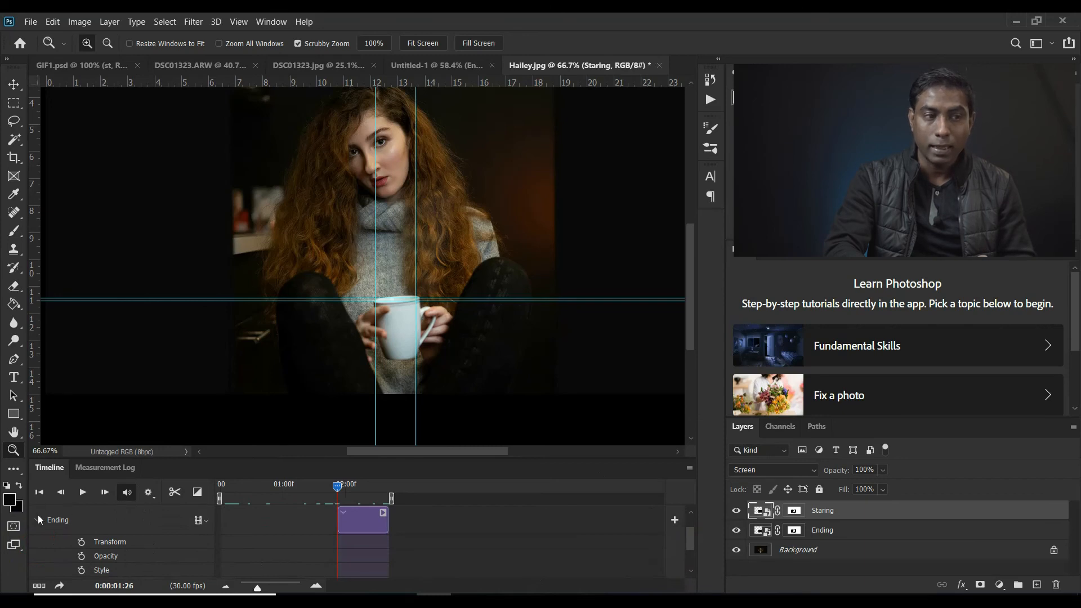
{"action": "left_click", "coordinate": [82, 557]}
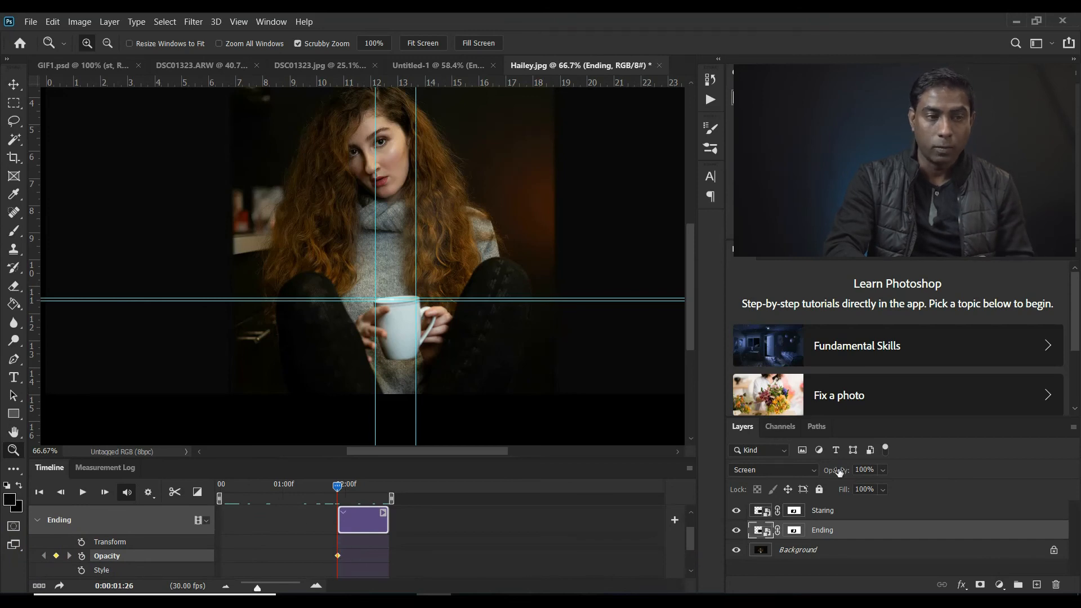
{"action": "left_click_drag", "start_coordinate": [845, 474], "coordinate": [757, 478]}
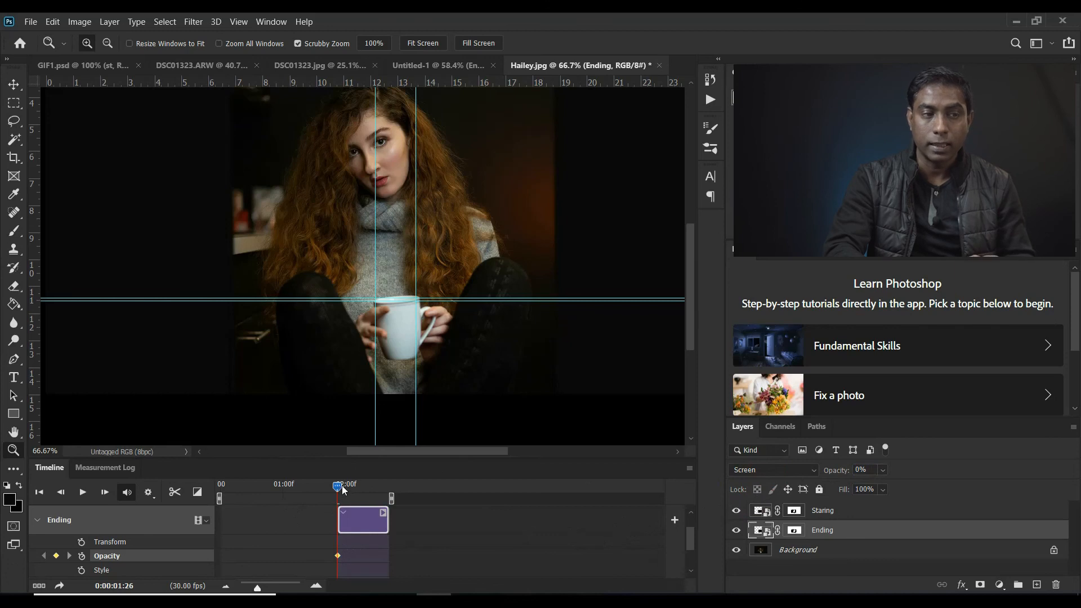
Add a second opacity keyframe to the Ending clip at 02:20 with opacity raised to its maximum, and play the timeline from the start
{"action": "left_click_drag", "start_coordinate": [343, 489], "coordinate": [394, 490]}
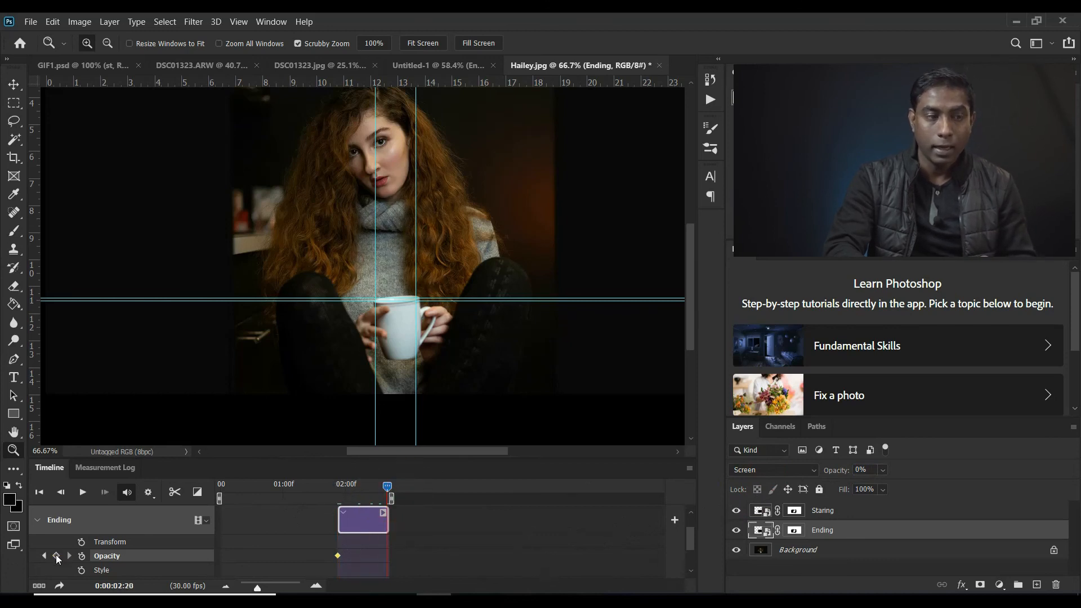
{"action": "left_click", "coordinate": [56, 556]}
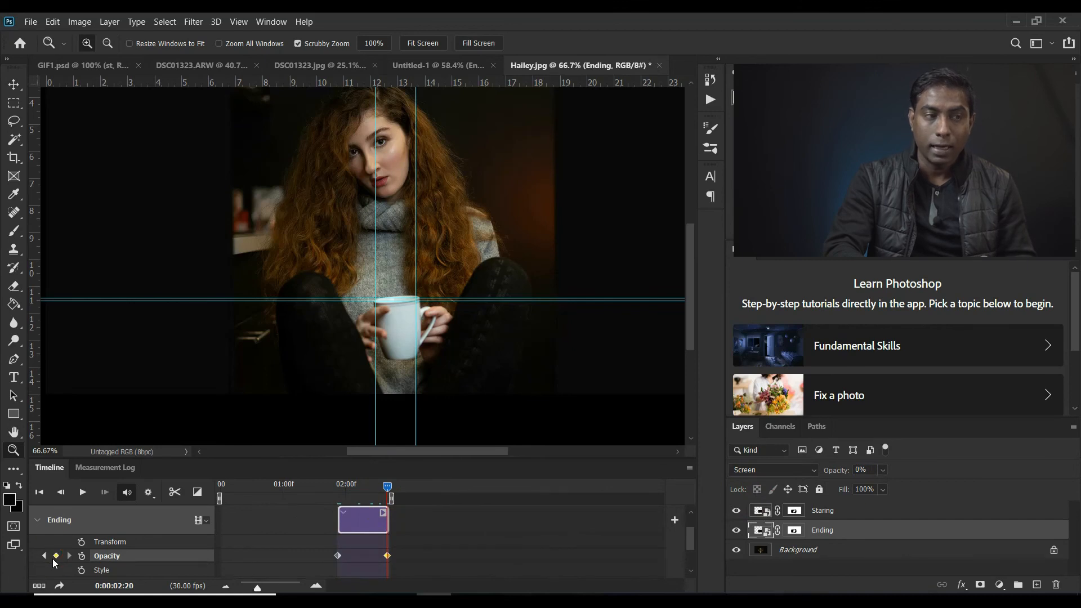
{"action": "left_click_drag", "start_coordinate": [837, 475], "coordinate": [980, 452]}
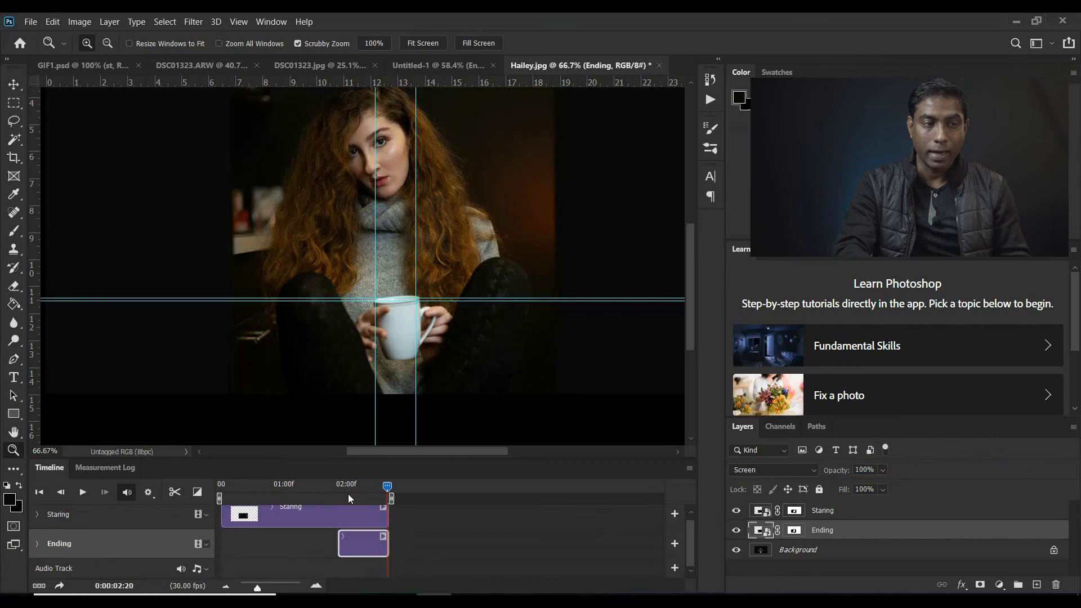
{"action": "left_click_drag", "start_coordinate": [387, 487], "coordinate": [213, 498]}
{"action": "left_click", "coordinate": [82, 492]}
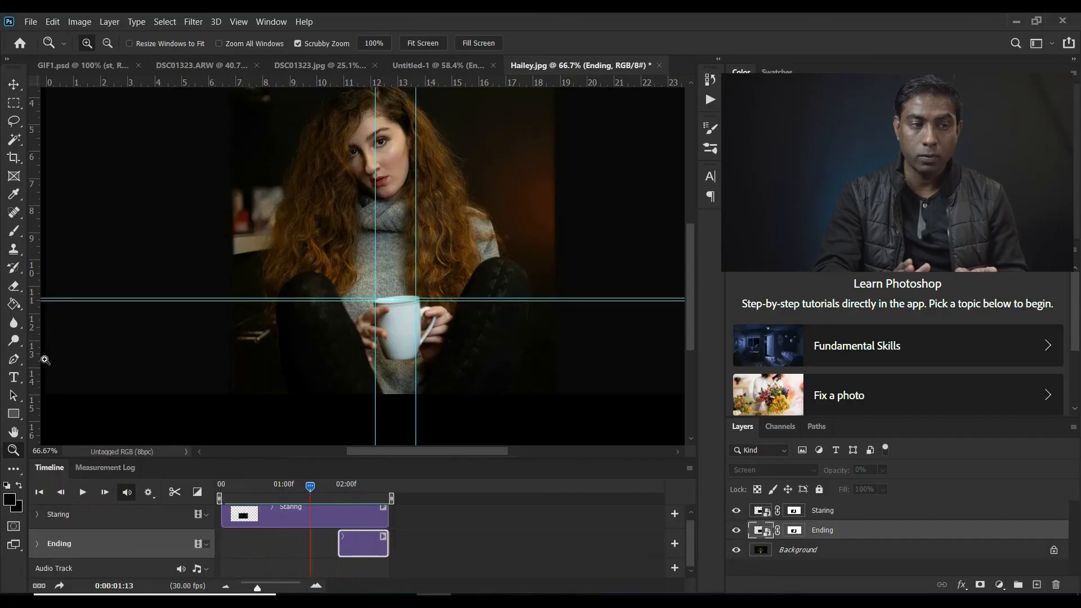
Export the animation with Save for Web as a GIF looping Forever, and open the exported GIF from its folder in File Explorer
{"action": "left_click", "coordinate": [30, 22]}
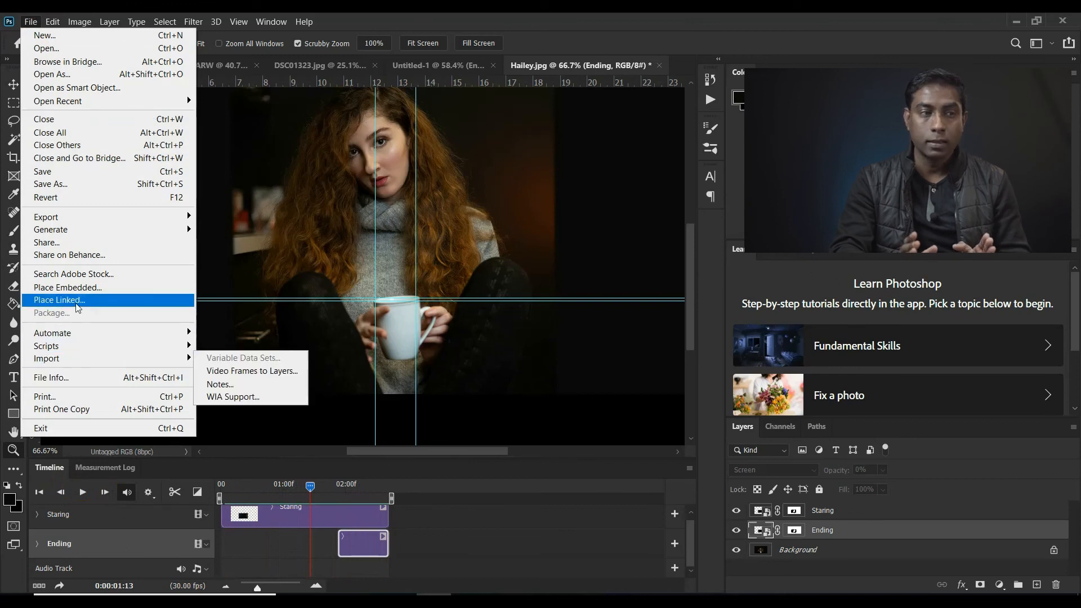
{"action": "left_click", "coordinate": [63, 217]}
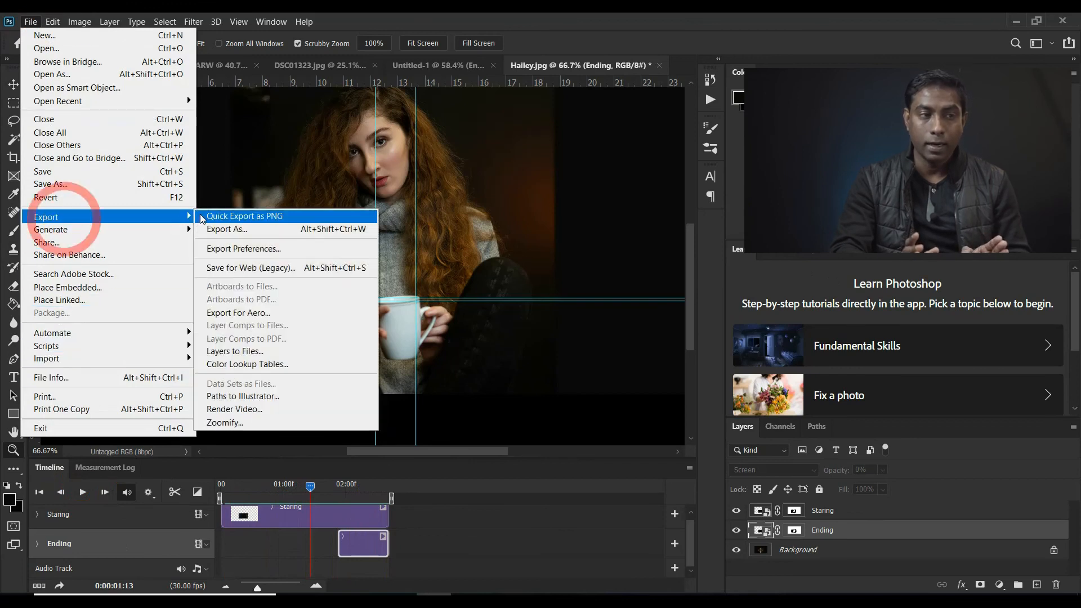
{"action": "left_click", "coordinate": [236, 268]}
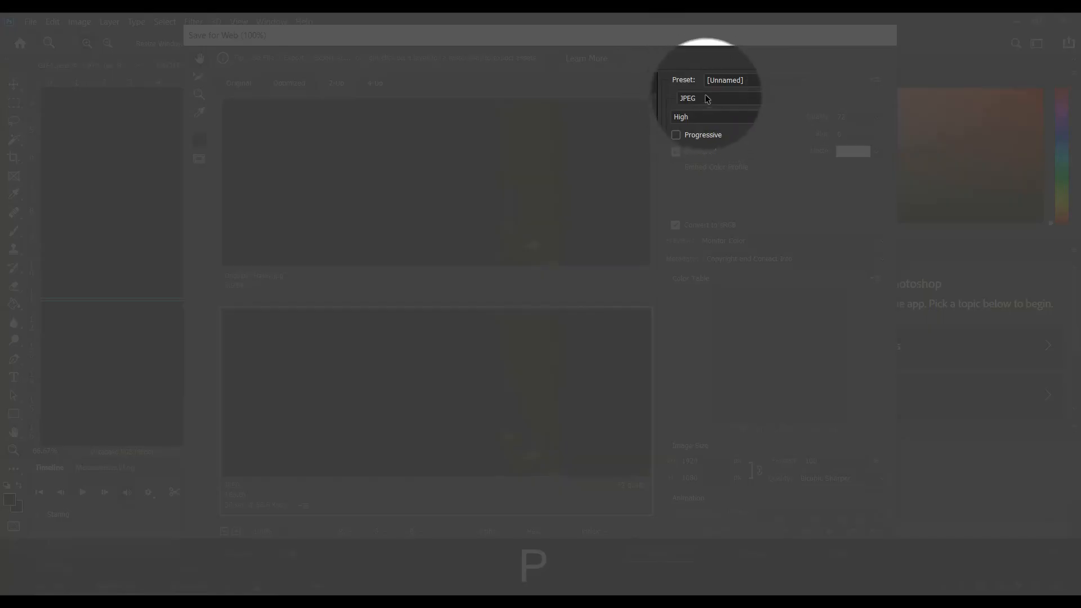
{"action": "left_click", "coordinate": [708, 99]}
{"action": "left_click", "coordinate": [690, 117]}
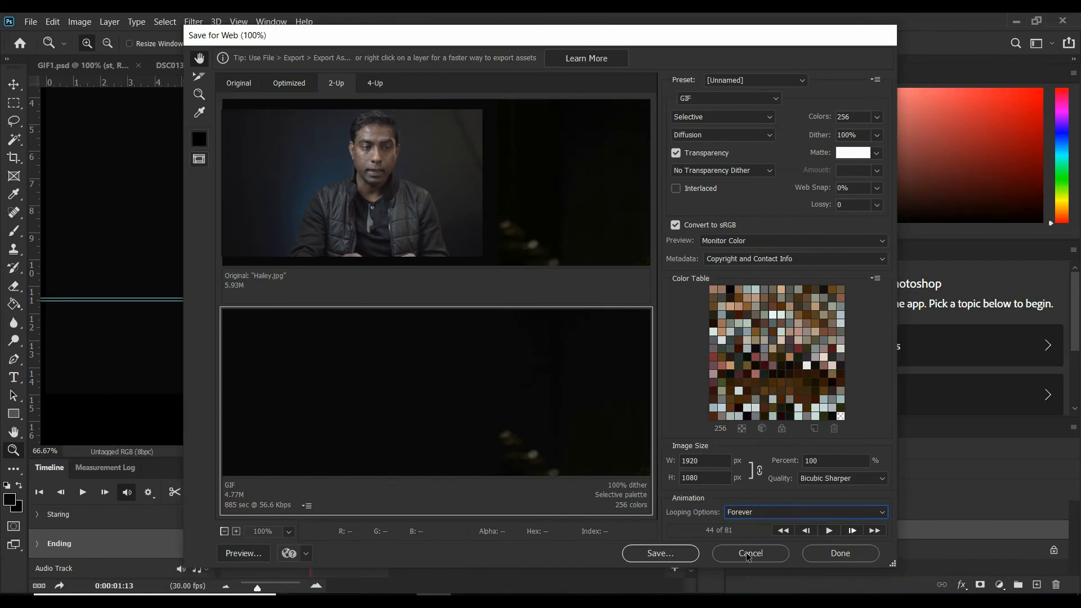
{"action": "left_click", "coordinate": [656, 553]}
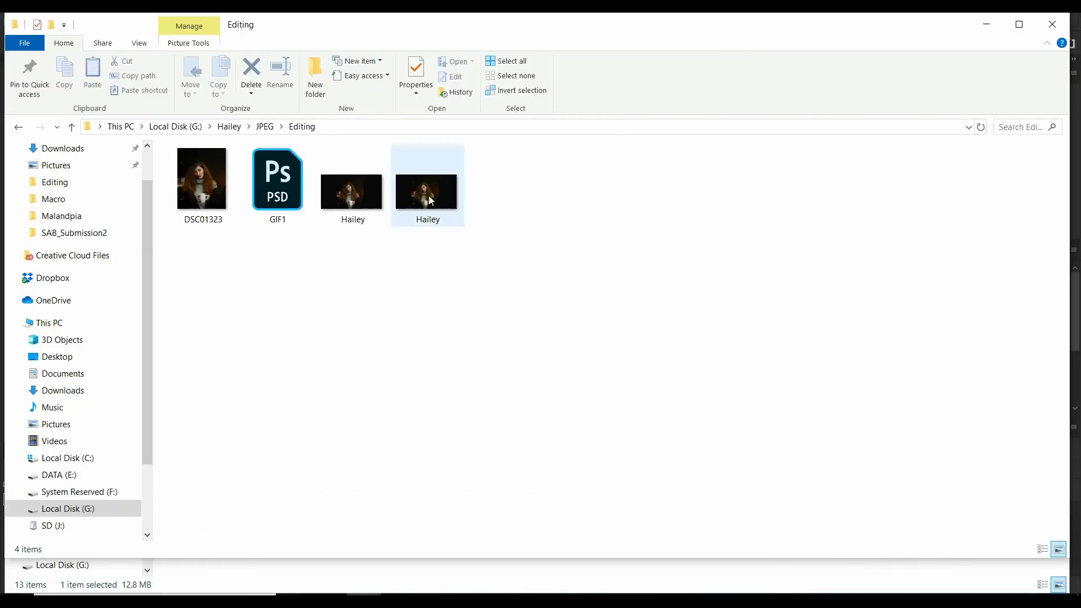
{"action": "double_click", "coordinate": [416, 210]}
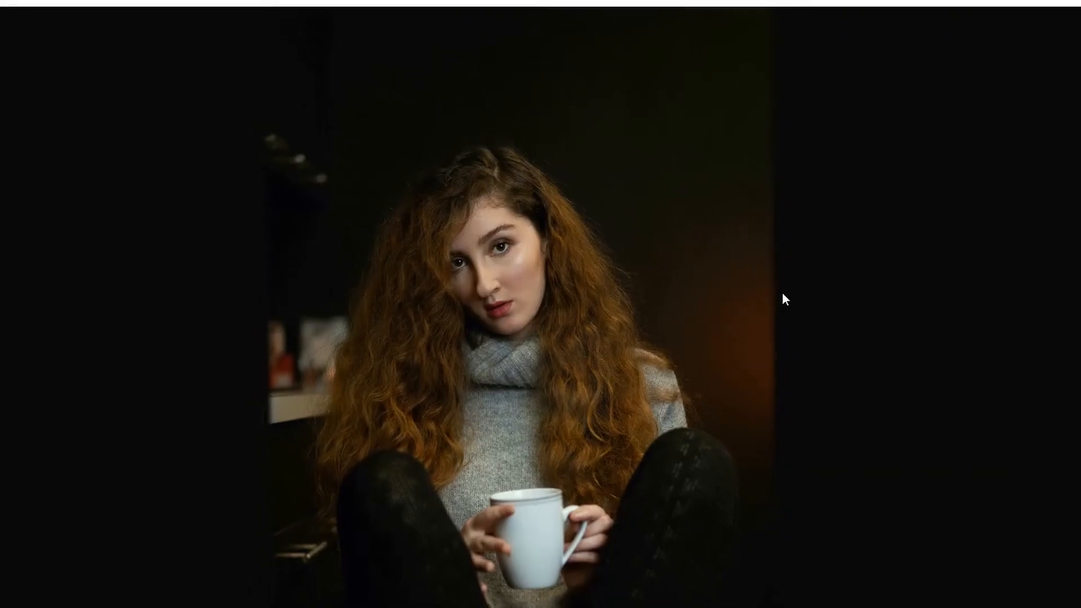